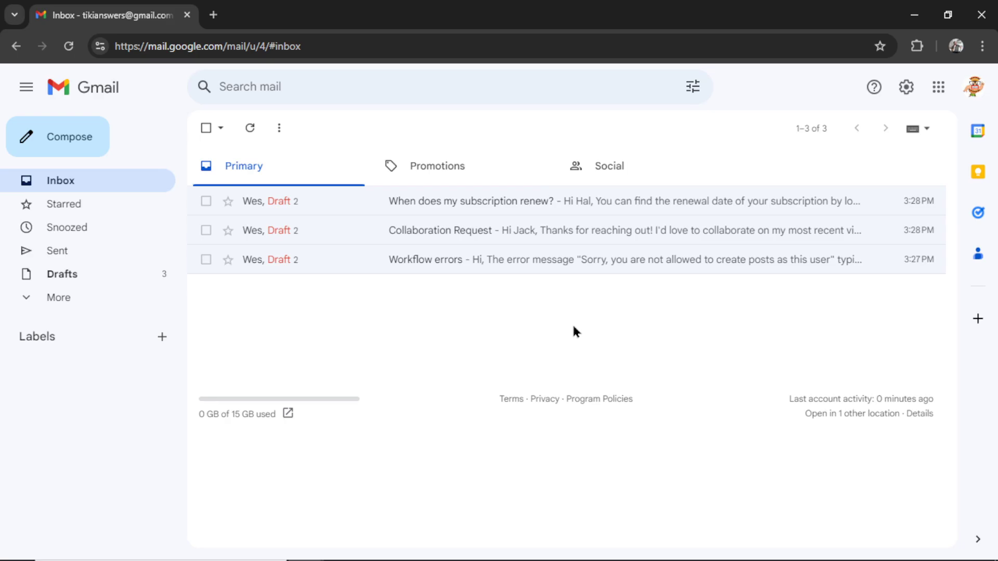
Open the email "When does my subscription renew?" and read the customer's question and the drafted reply
{"action": "left_click", "coordinate": [520, 201]}
{"action": "left_click_drag", "start_coordinate": [240, 237], "coordinate": [581, 238]}
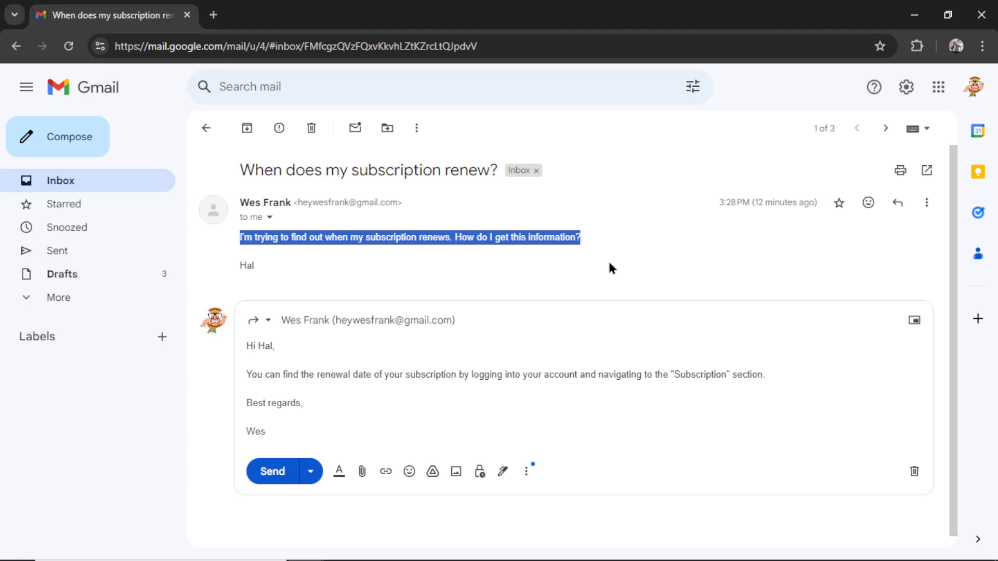
{"action": "left_click", "coordinate": [436, 400]}
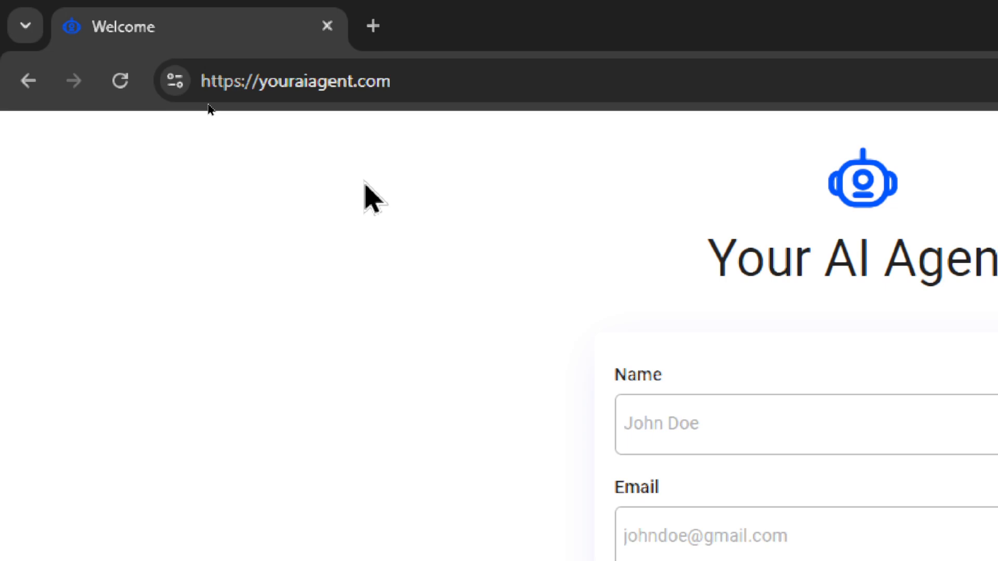
Go through the sign-up form on youraiagent.com and open the Email Support task
{"action": "left_click", "coordinate": [817, 433]}
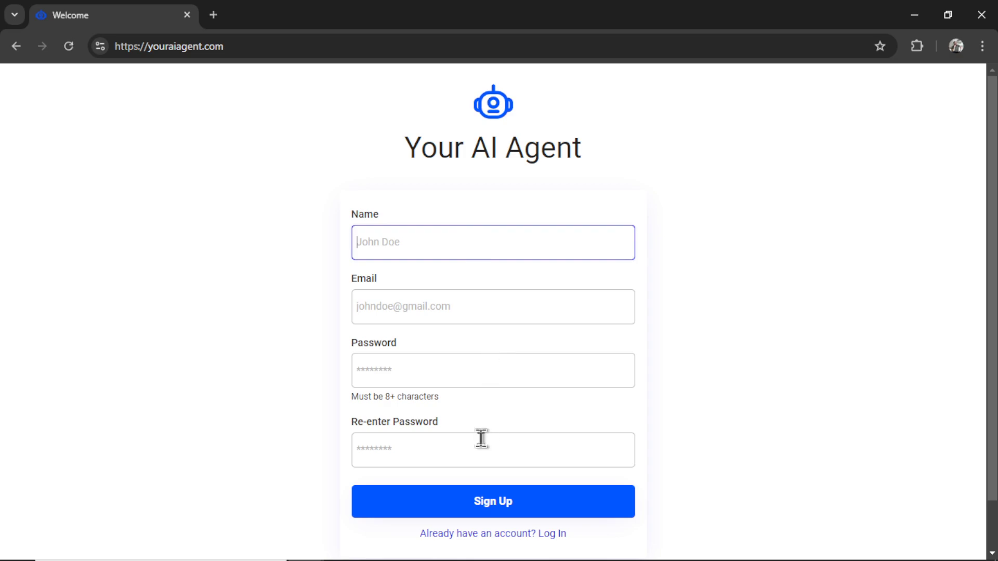
{"action": "left_click", "coordinate": [513, 511]}
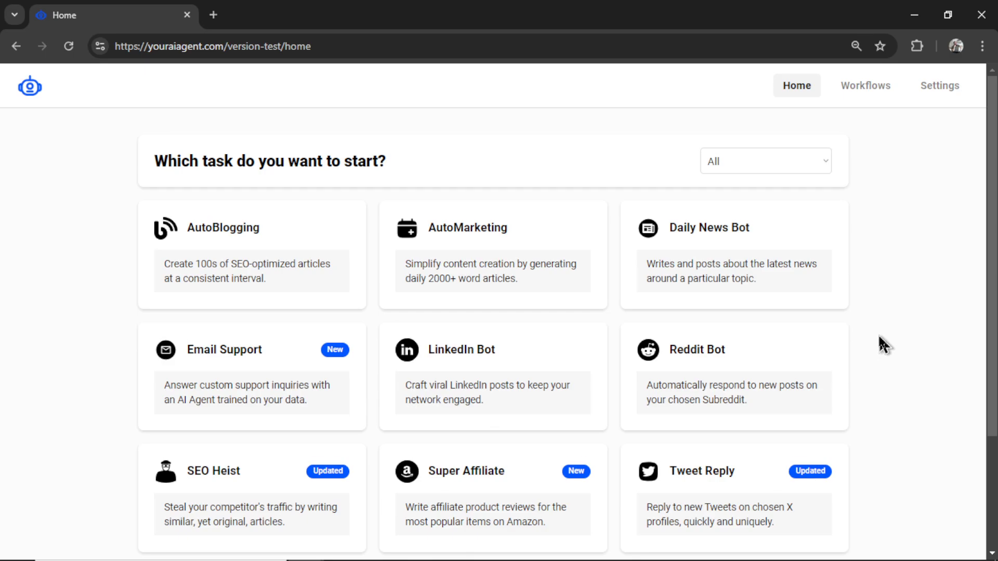
{"action": "scroll", "coordinate": [879, 345], "scroll_direction": "down", "scroll_amount": 1}
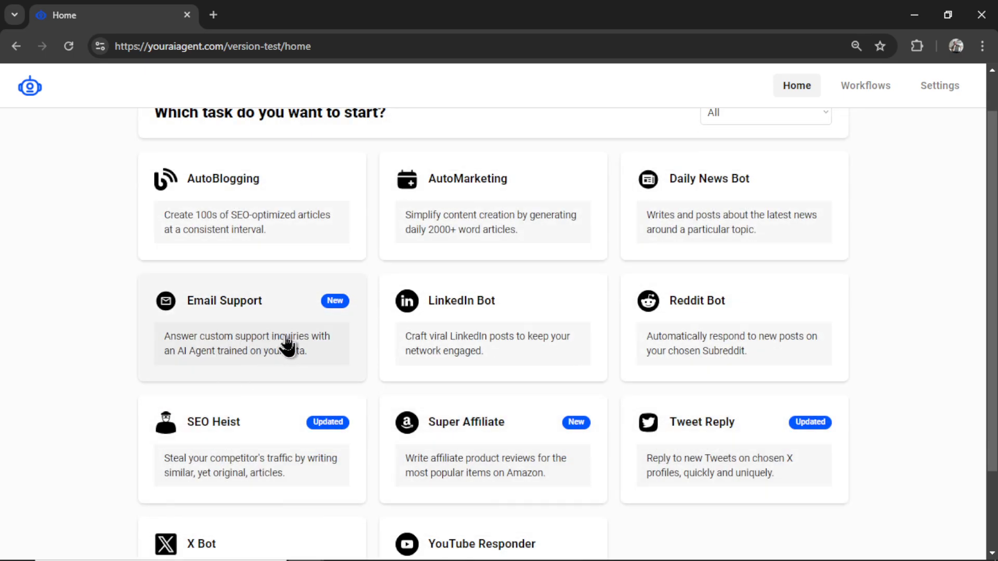
{"action": "left_click", "coordinate": [254, 345]}
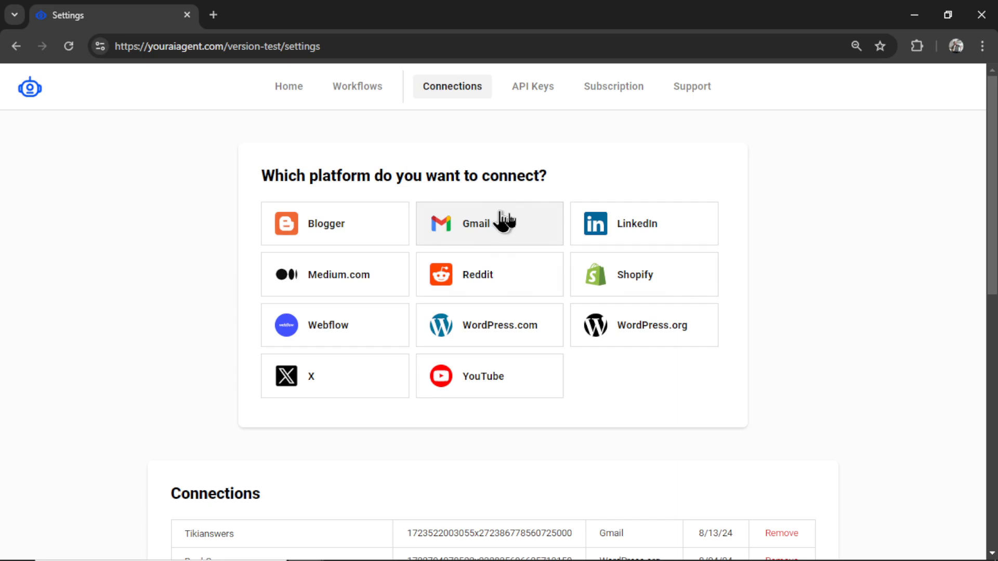
Start a Gmail connection named "WesGPT Inbox" and choose the Google account to link
{"action": "left_click", "coordinate": [517, 236]}
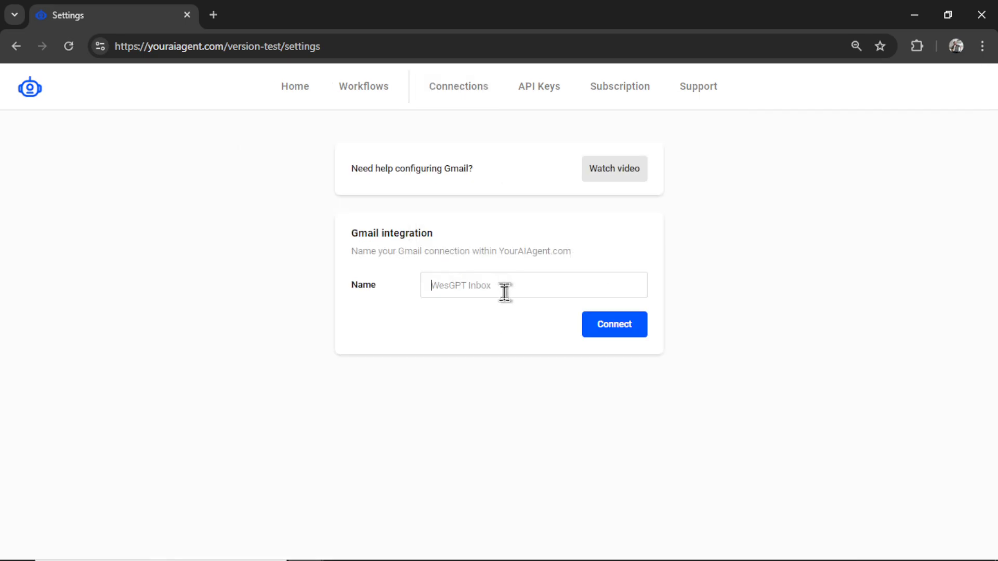
{"action": "key", "text": "ctrl+0"}
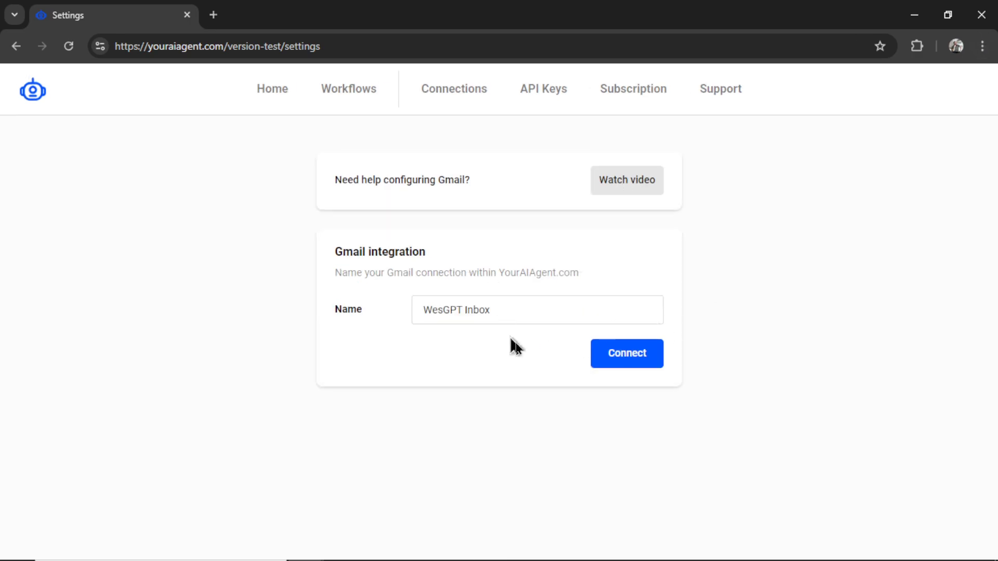
{"action": "left_click", "coordinate": [635, 374]}
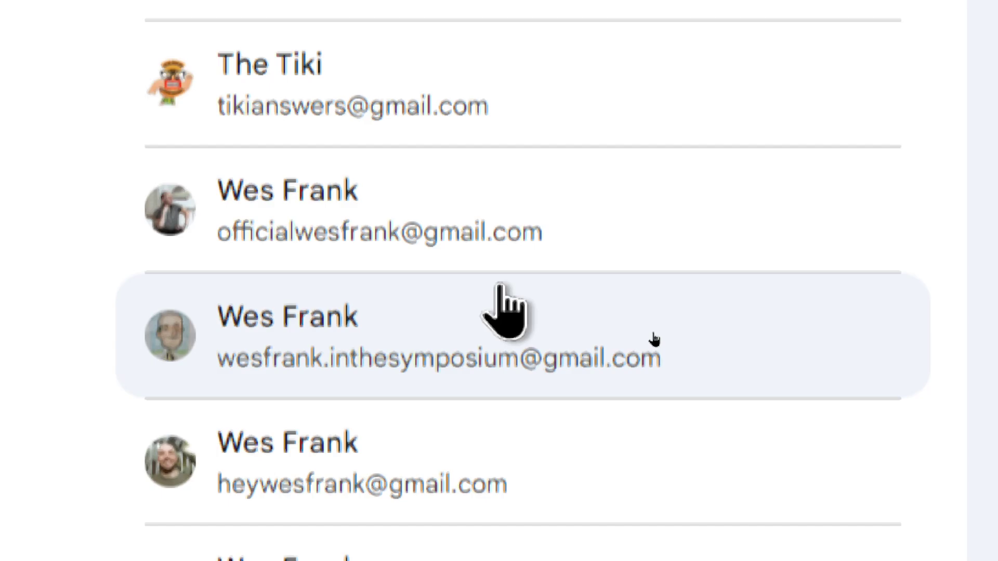
{"action": "left_click", "coordinate": [498, 290]}
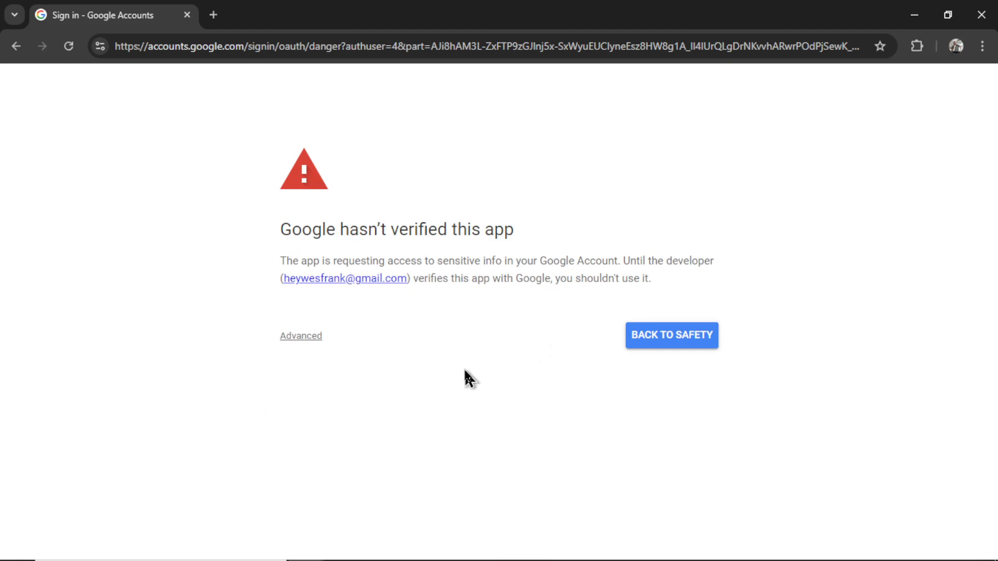
Reveal the advanced details of the unverified-app warning and proceed to youraiagent.com
{"action": "left_click", "coordinate": [306, 340]}
{"action": "left_click_drag", "start_coordinate": [427, 411], "coordinate": [278, 408]}
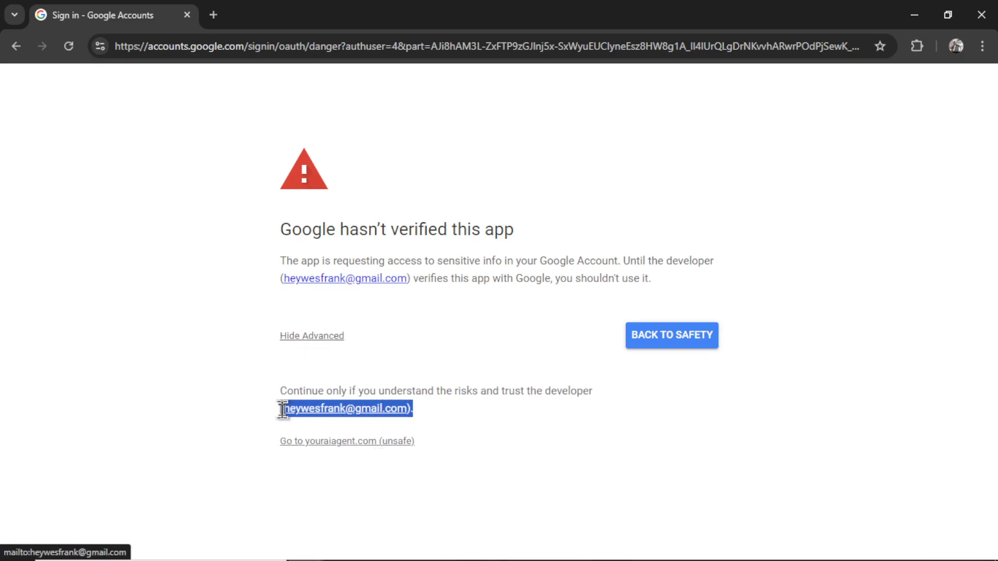
{"action": "left_click", "coordinate": [338, 441]}
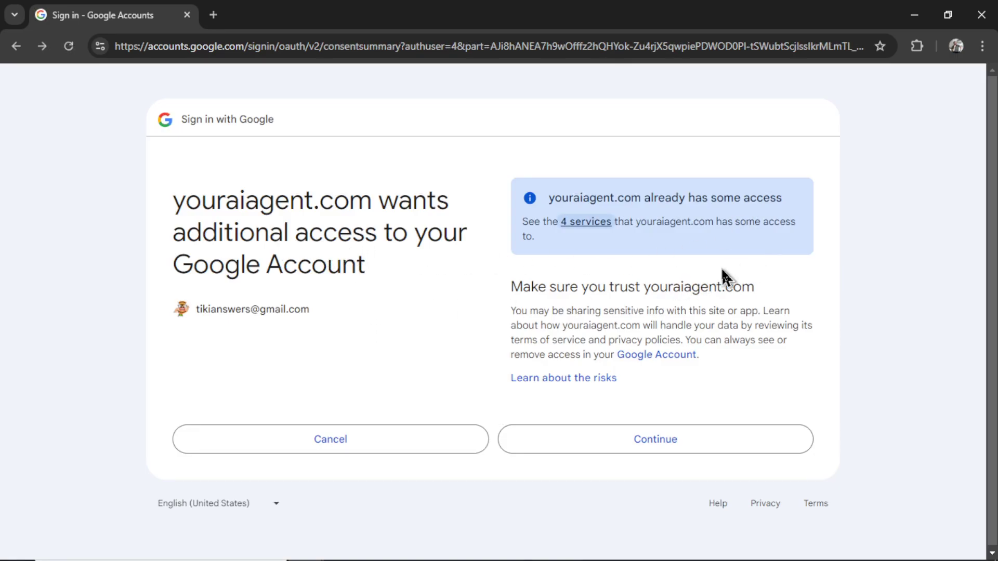
Review the Google services youraiagent.com can access, grant the additional access and acknowledge the connection message
{"action": "left_click", "coordinate": [588, 224]}
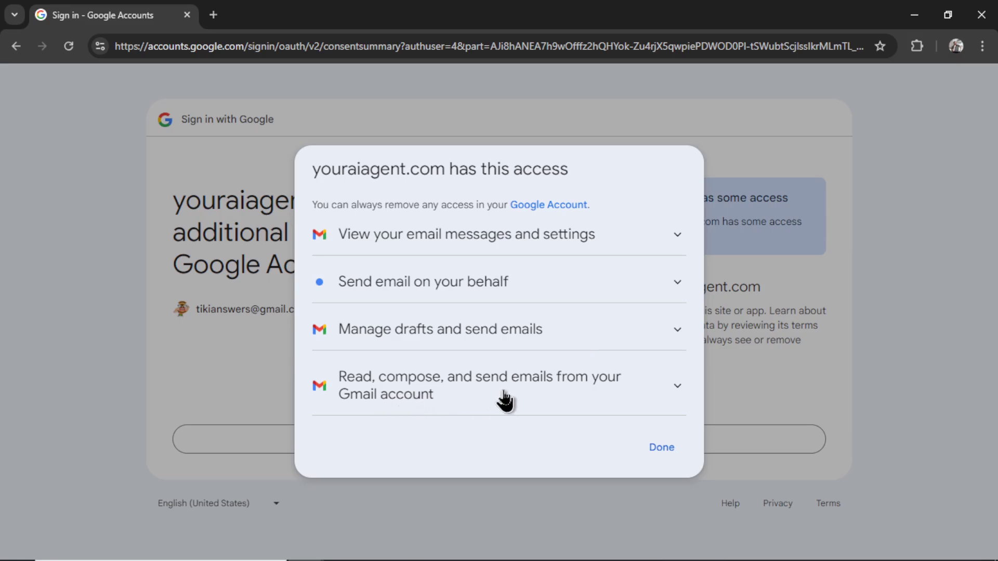
{"action": "key", "text": "Escape"}
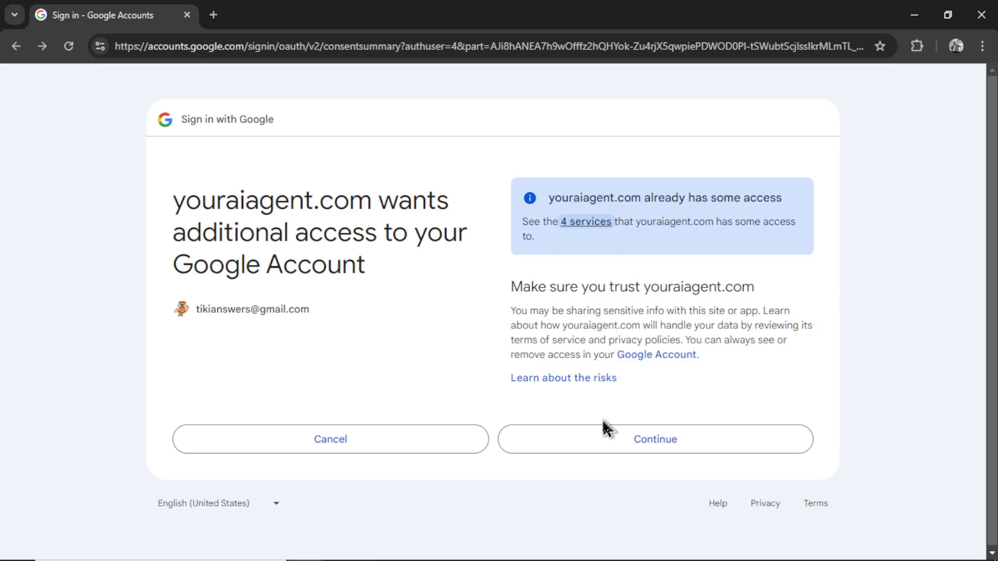
{"action": "left_click", "coordinate": [613, 450]}
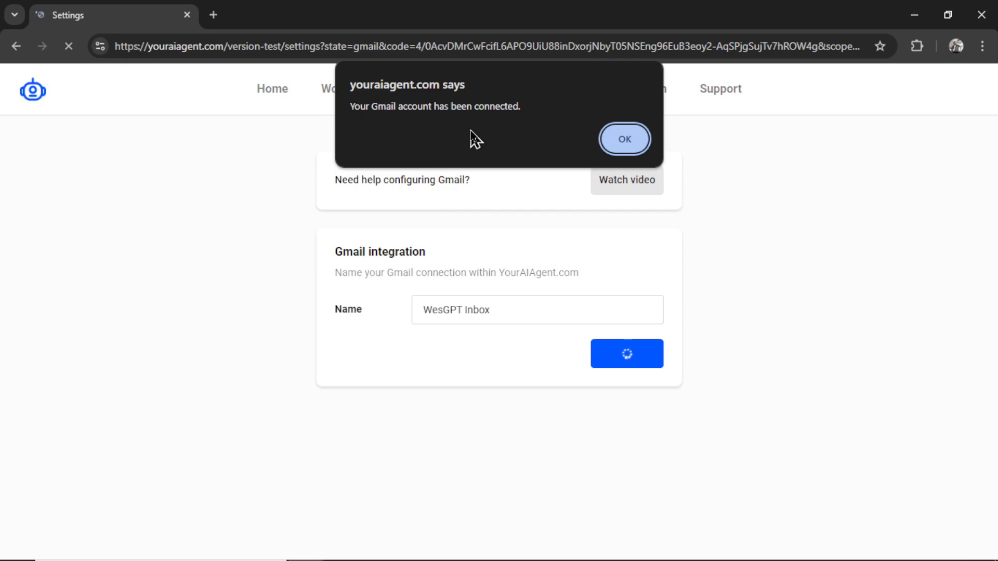
{"action": "left_click", "coordinate": [625, 147]}
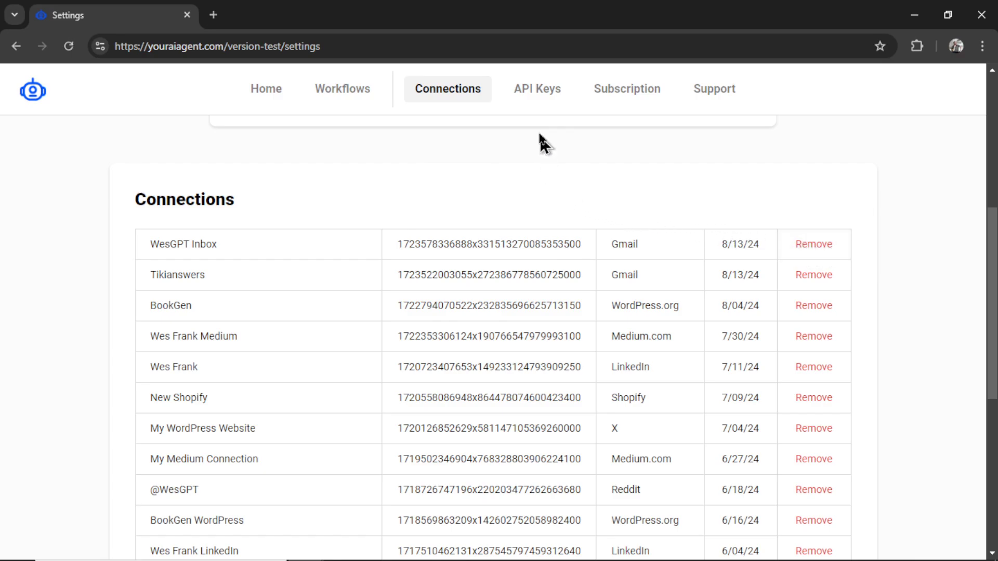
Create an OpenAI secret key in the Default project with All permissions and paste it as the OpenAI Secret Key in Your AI Agent
{"action": "left_click", "coordinate": [548, 94]}
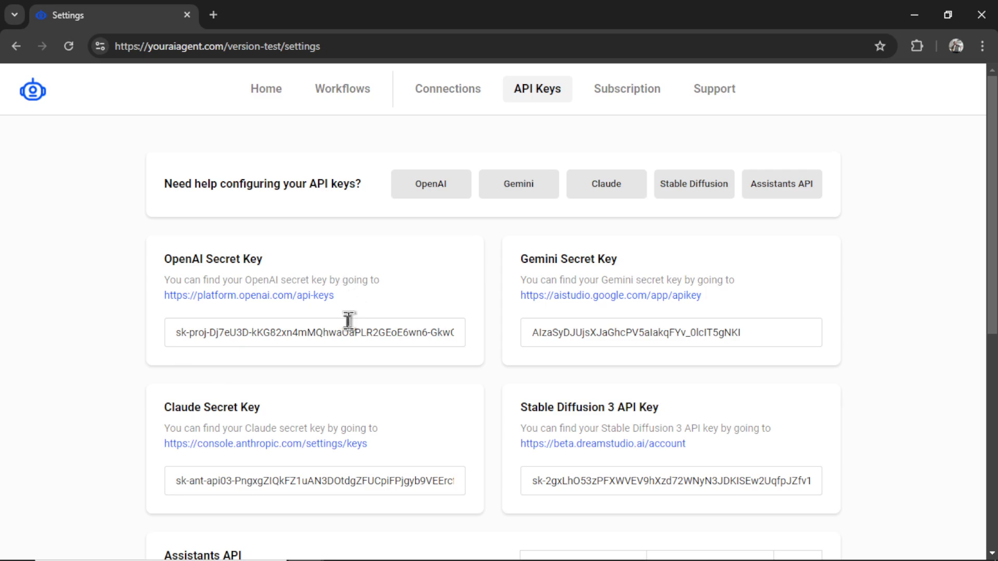
{"action": "left_click", "coordinate": [290, 301]}
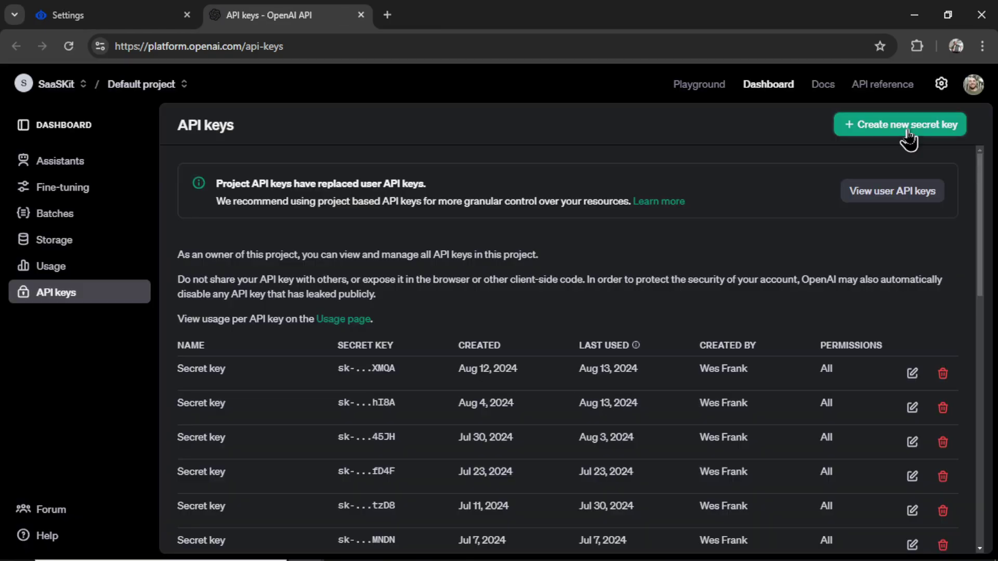
{"action": "left_click", "coordinate": [908, 136]}
{"action": "left_click", "coordinate": [635, 464]}
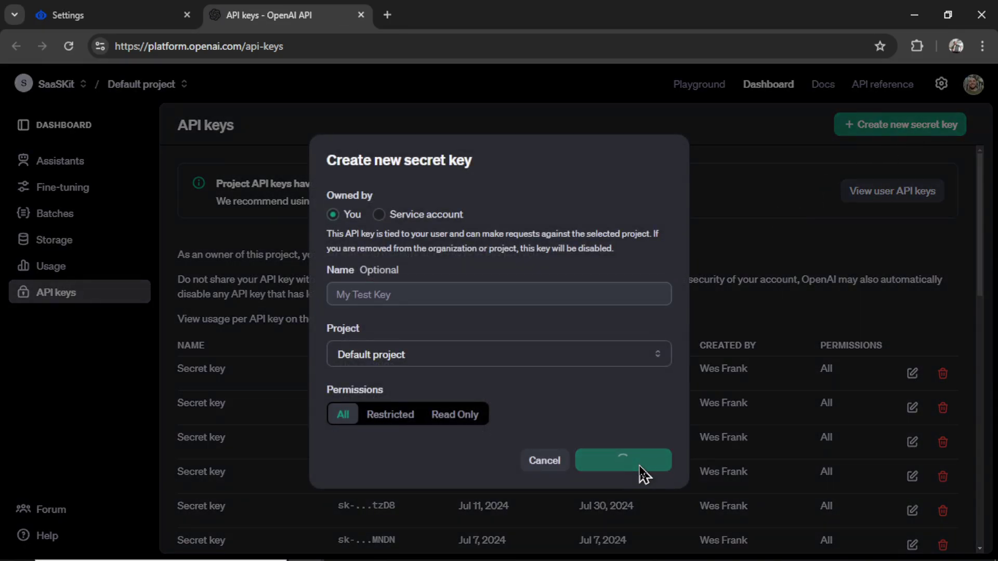
{"action": "left_click", "coordinate": [642, 314]}
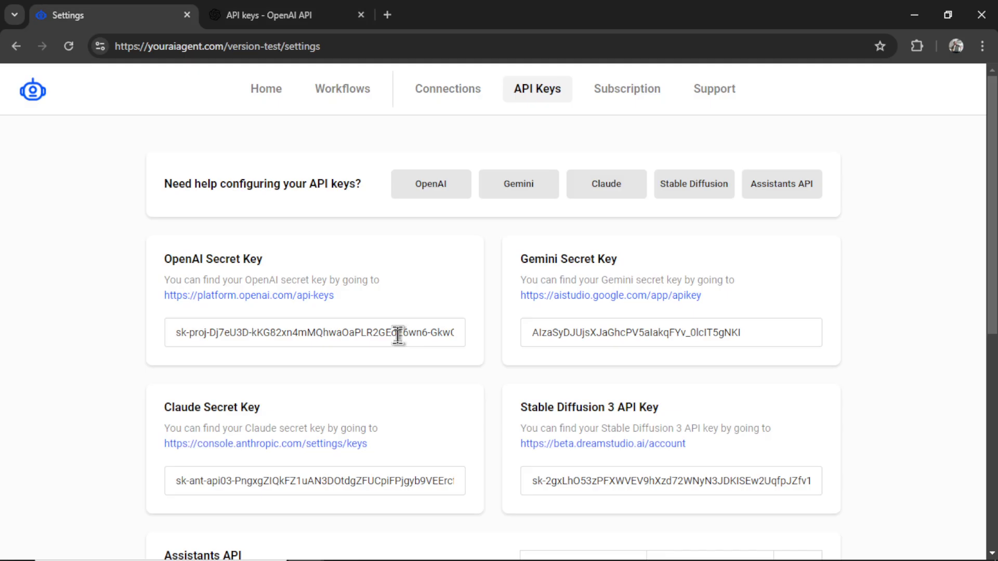
{"action": "triple_click", "coordinate": [398, 335]}
{"action": "key", "text": "ctrl+v"}
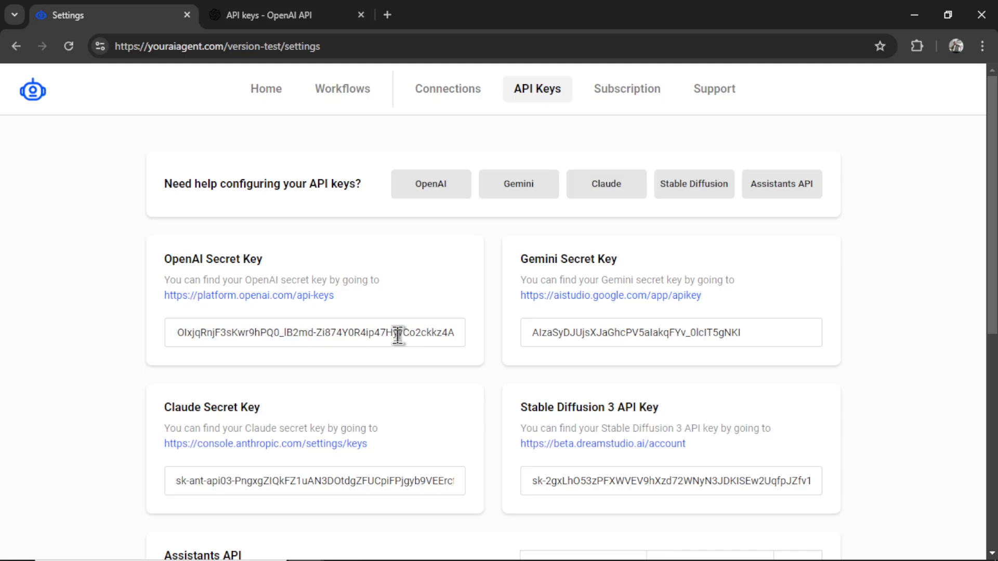
Check the credit balance in the OpenAI organization's billing overview and return to the Your AI Agent settings
{"action": "key", "text": "ctrl+Tab"}
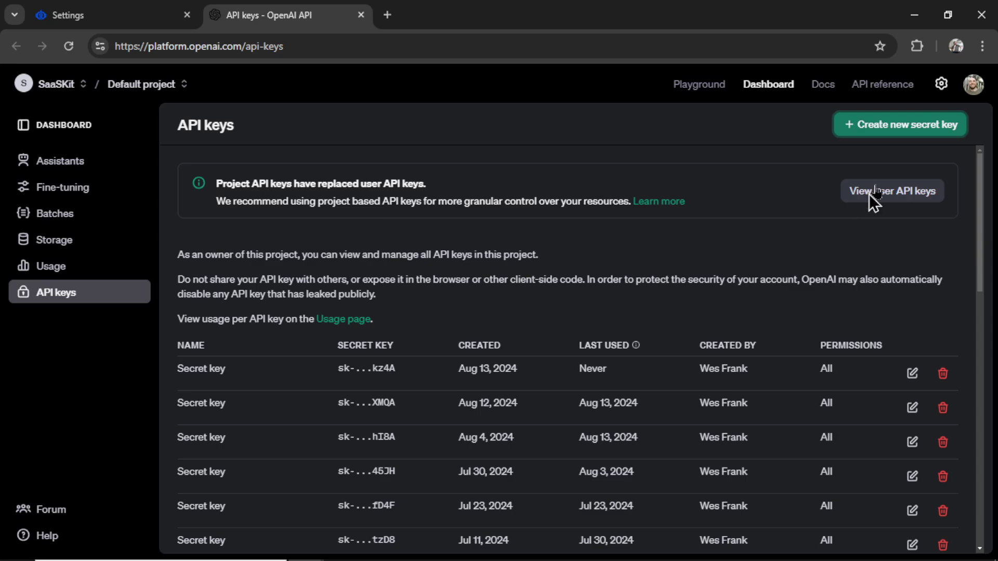
{"action": "left_click", "coordinate": [941, 84]}
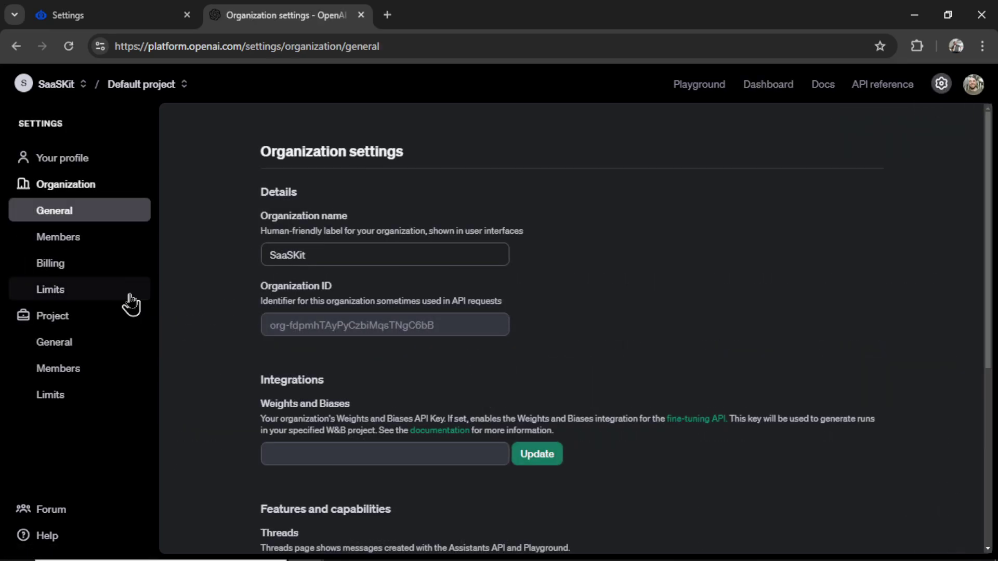
{"action": "left_click", "coordinate": [52, 268]}
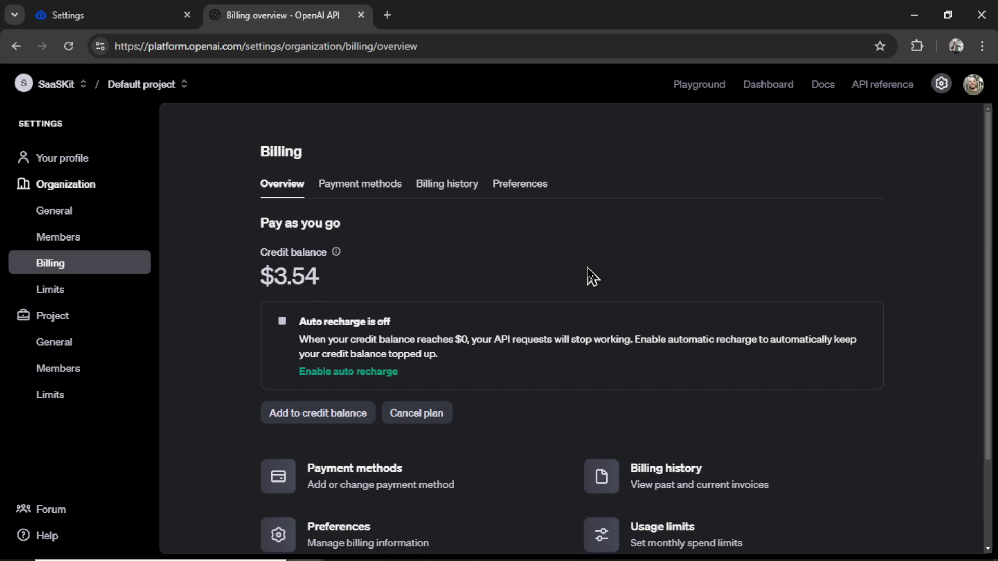
{"action": "key", "text": "ctrl+w"}
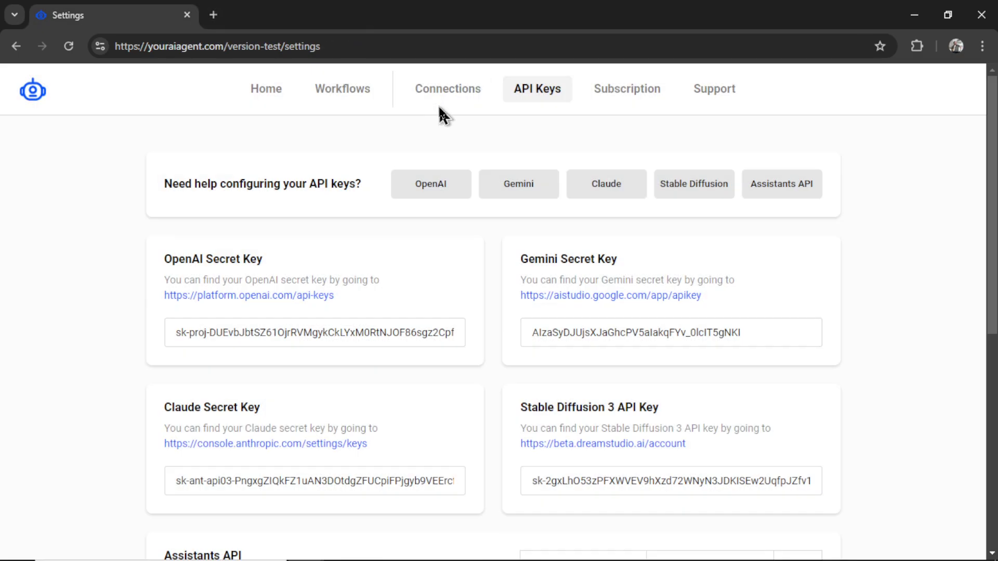
View the Your AI Agent subscription settings and examine the current plan in the billing portal
{"action": "left_click", "coordinate": [628, 98]}
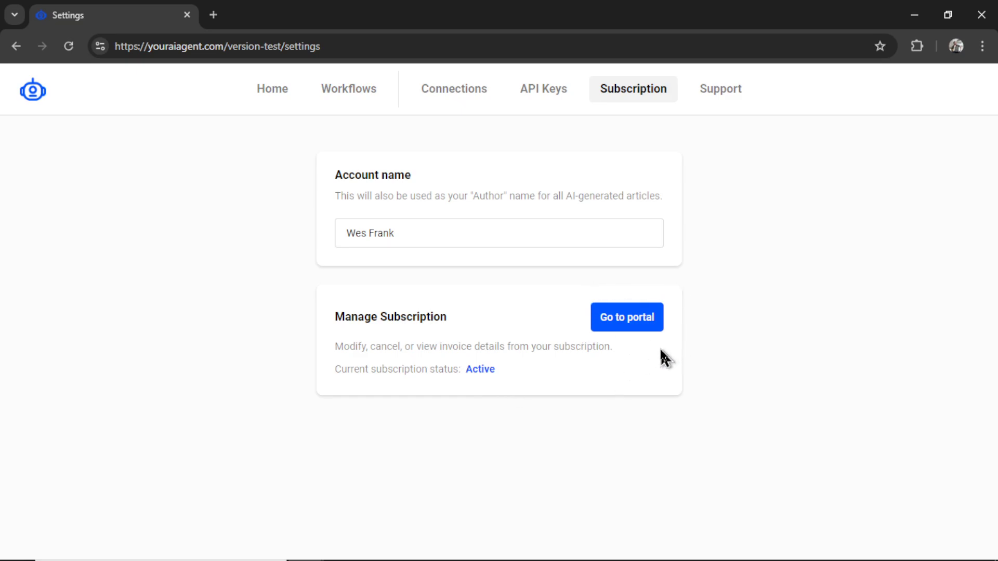
{"action": "left_click", "coordinate": [635, 333]}
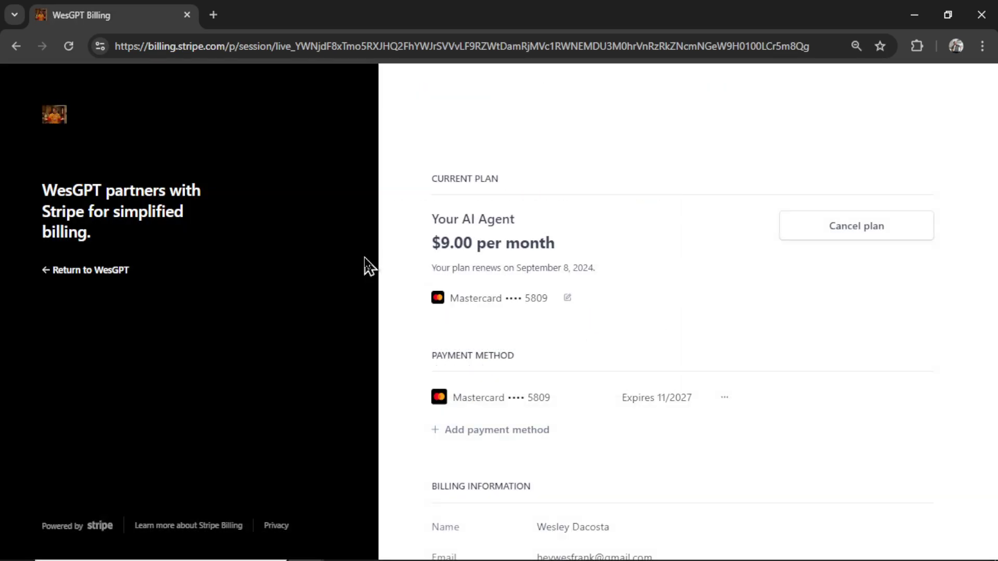
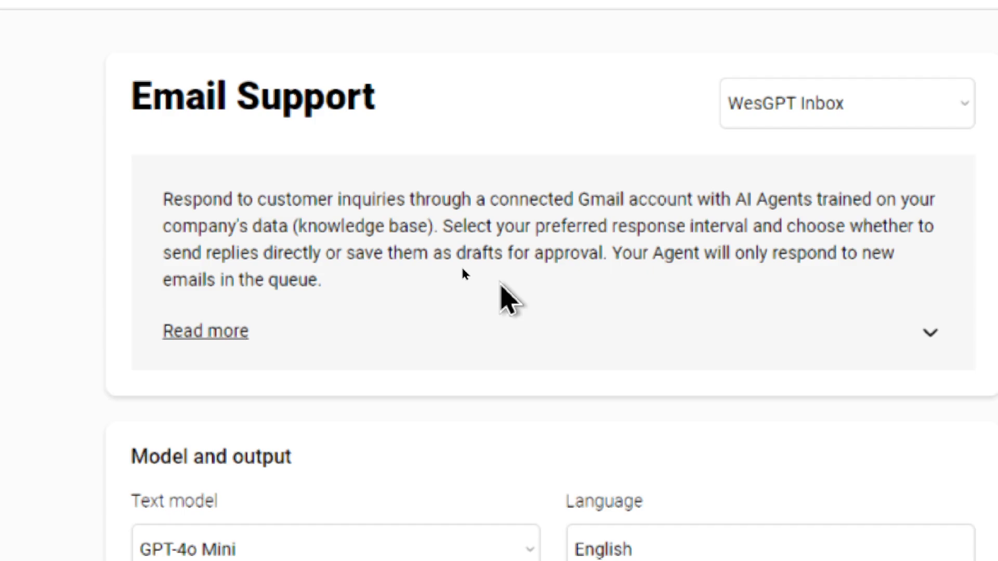
{"action": "left_click", "coordinate": [494, 332]}
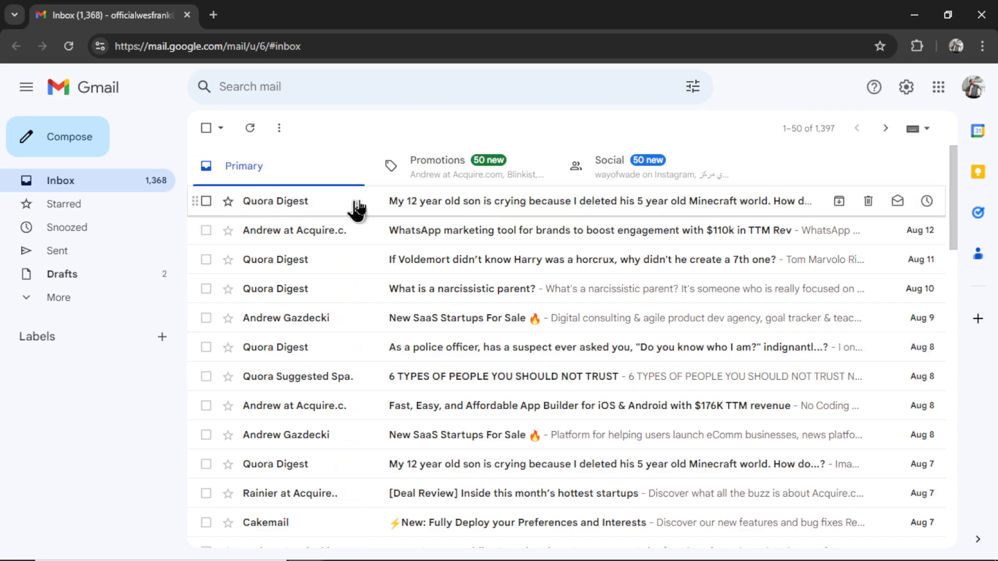
Open the newest Quora Digest email in the Gmail inbox and block its sender
{"action": "left_click", "coordinate": [335, 213]}
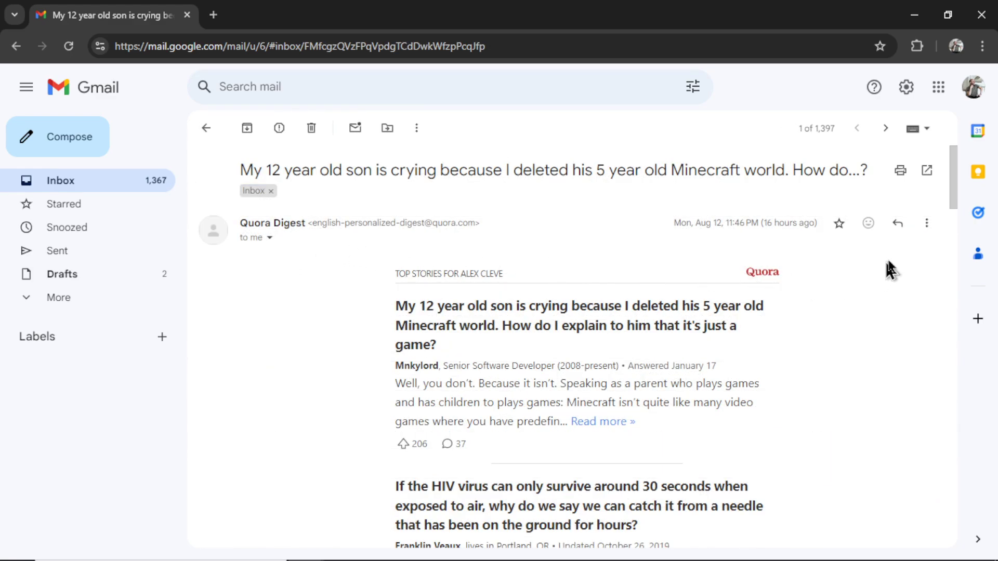
{"action": "left_click", "coordinate": [928, 225]}
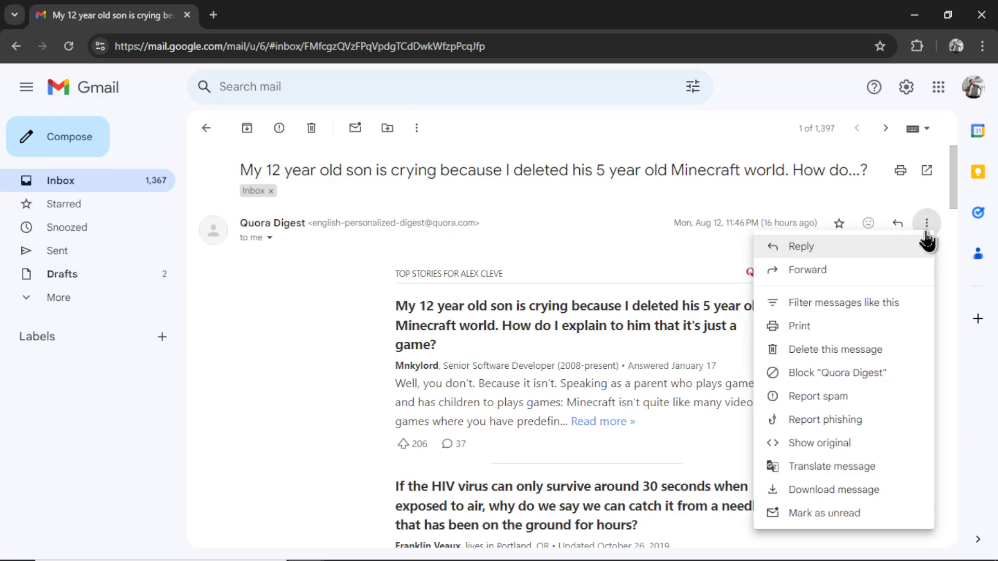
{"action": "left_click", "coordinate": [868, 375]}
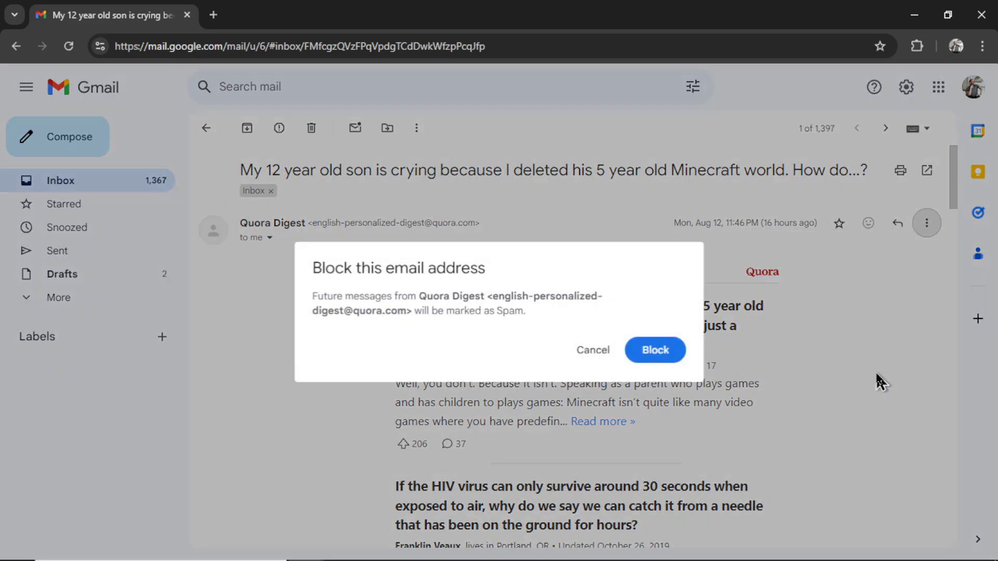
{"action": "left_click", "coordinate": [667, 355]}
Unsubscribe through the link at the end of the Quora Digest email and save the digest frequency as Never
{"action": "left_click_drag", "start_coordinate": [953, 172], "coordinate": [946, 509]}
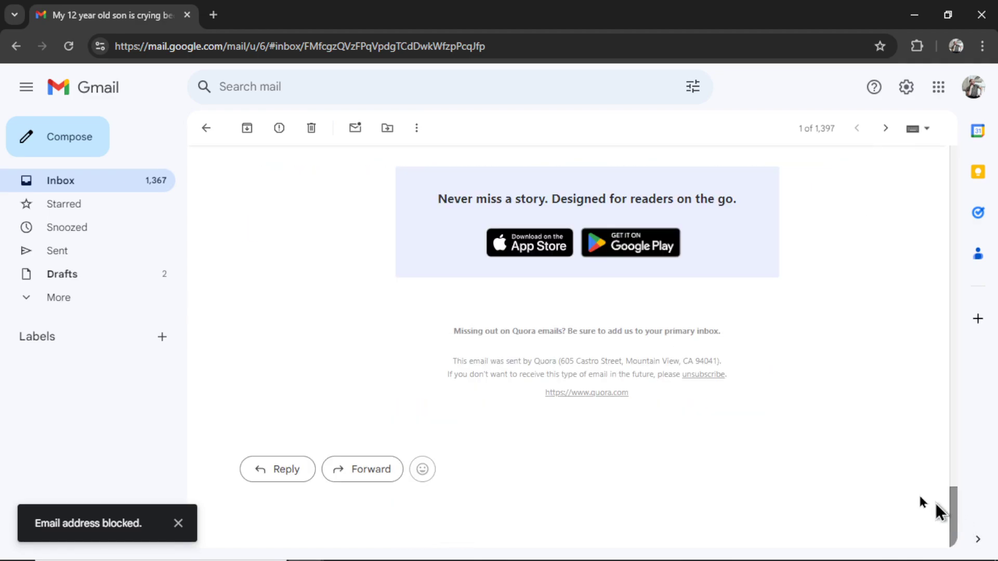
{"action": "left_click", "coordinate": [704, 374]}
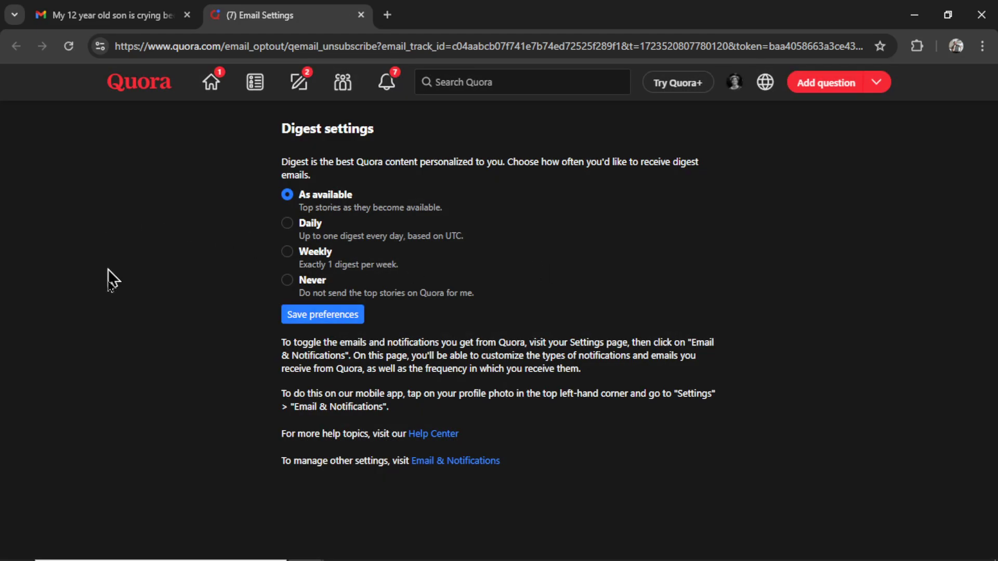
{"action": "left_click", "coordinate": [287, 280]}
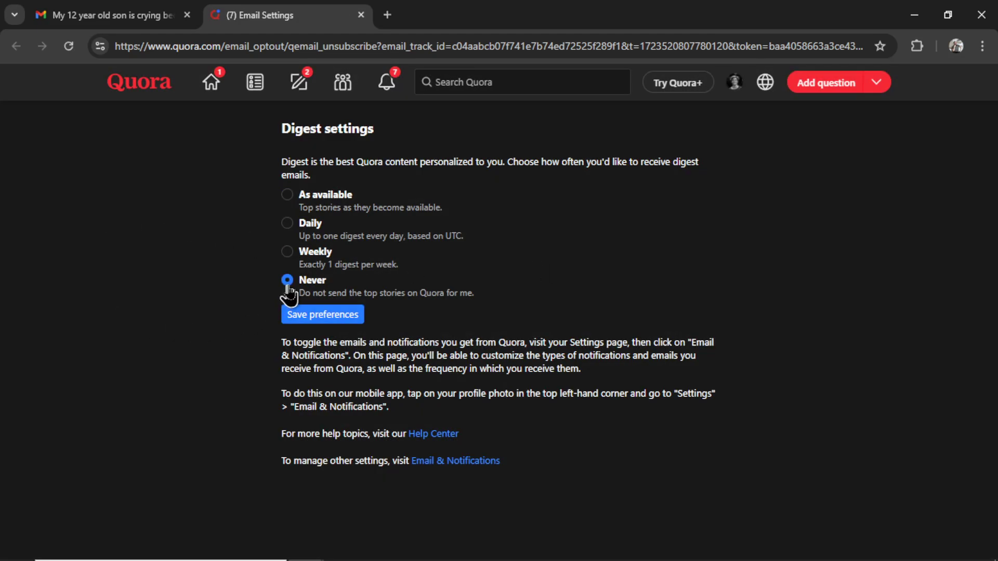
{"action": "left_click", "coordinate": [335, 318]}
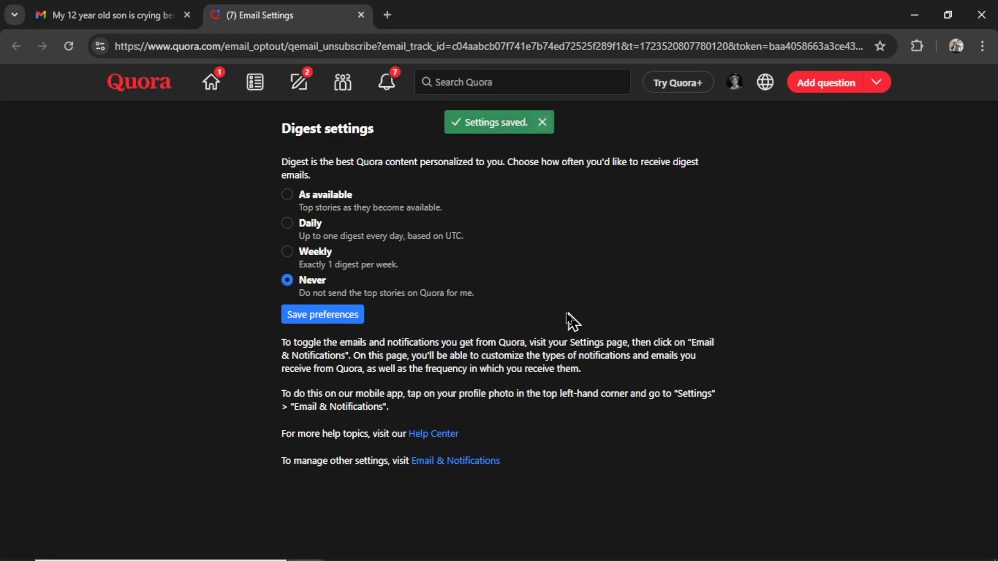
Return to the Gmail inbox, select all conversations in the Primary category and look through the listed emails
{"action": "left_click", "coordinate": [141, 13]}
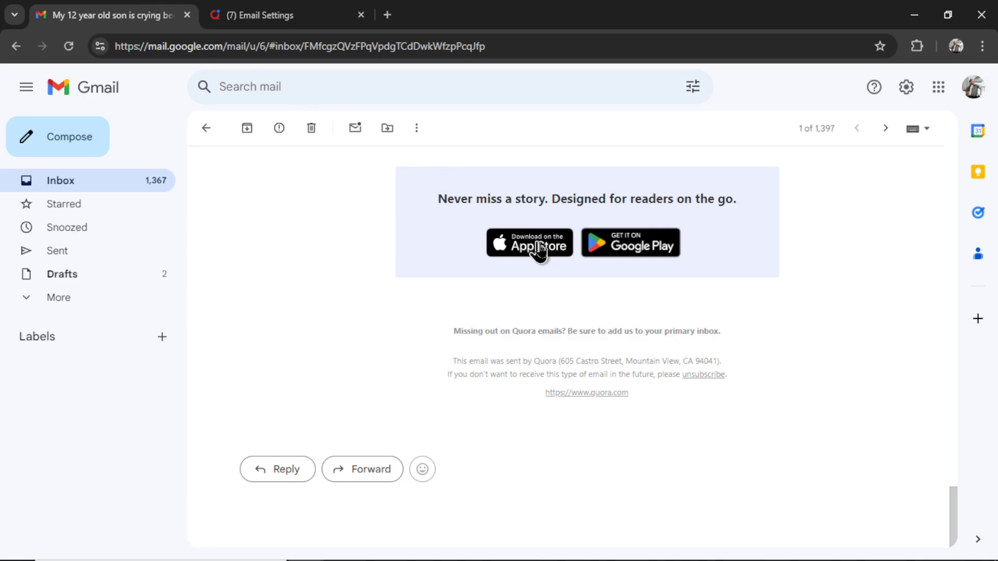
{"action": "left_click", "coordinate": [207, 128]}
{"action": "left_click", "coordinate": [207, 130]}
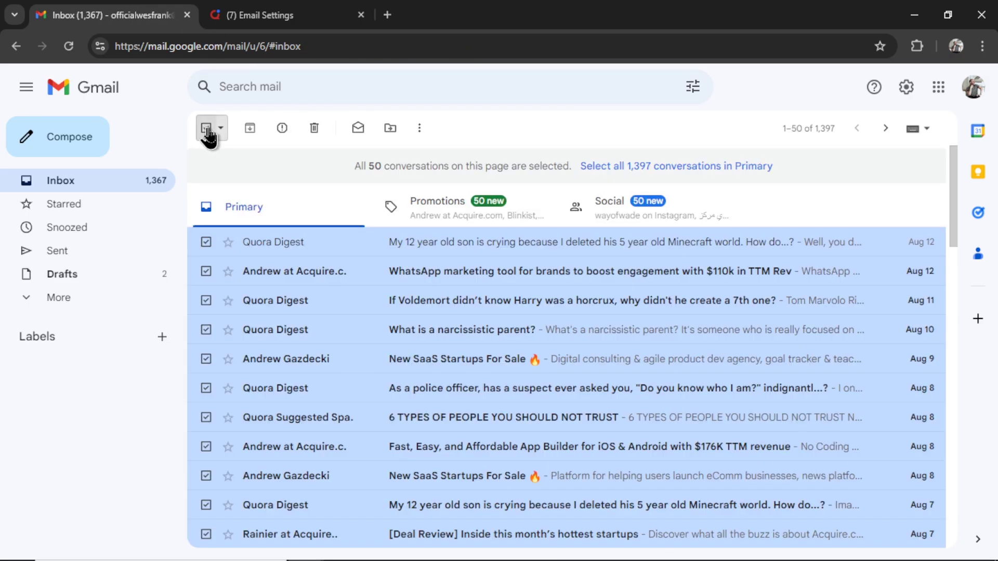
{"action": "left_click", "coordinate": [687, 167]}
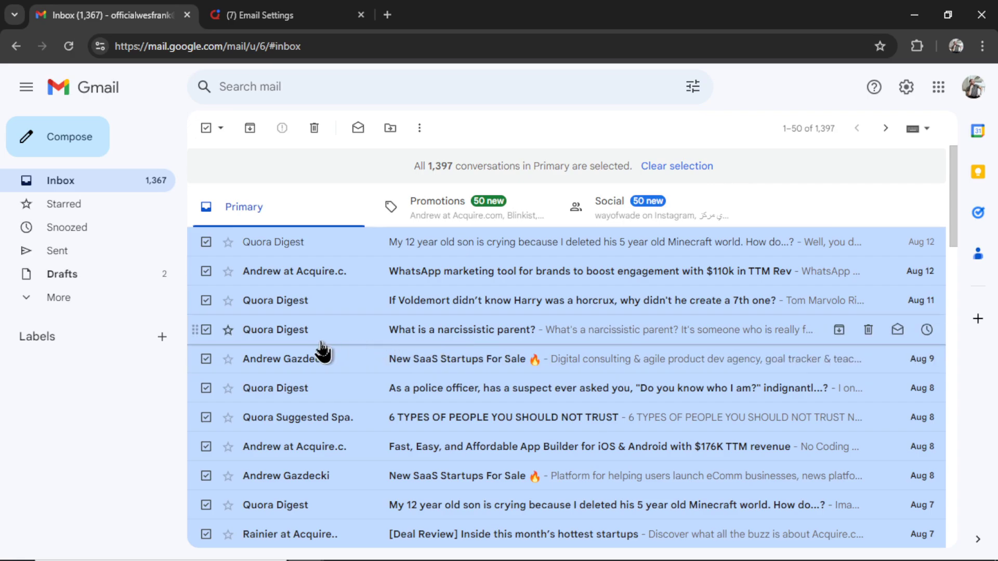
{"action": "scroll", "coordinate": [239, 387], "scroll_direction": "down", "scroll_amount": 3}
{"action": "scroll", "coordinate": [349, 383], "scroll_direction": "down", "scroll_amount": 3}
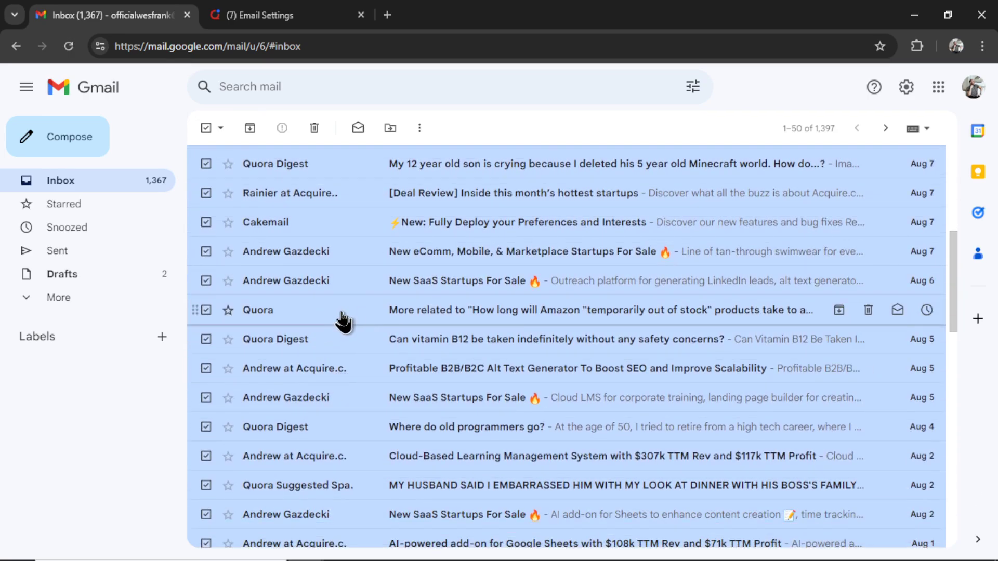
{"action": "scroll", "coordinate": [387, 296], "scroll_direction": "down", "scroll_amount": 3}
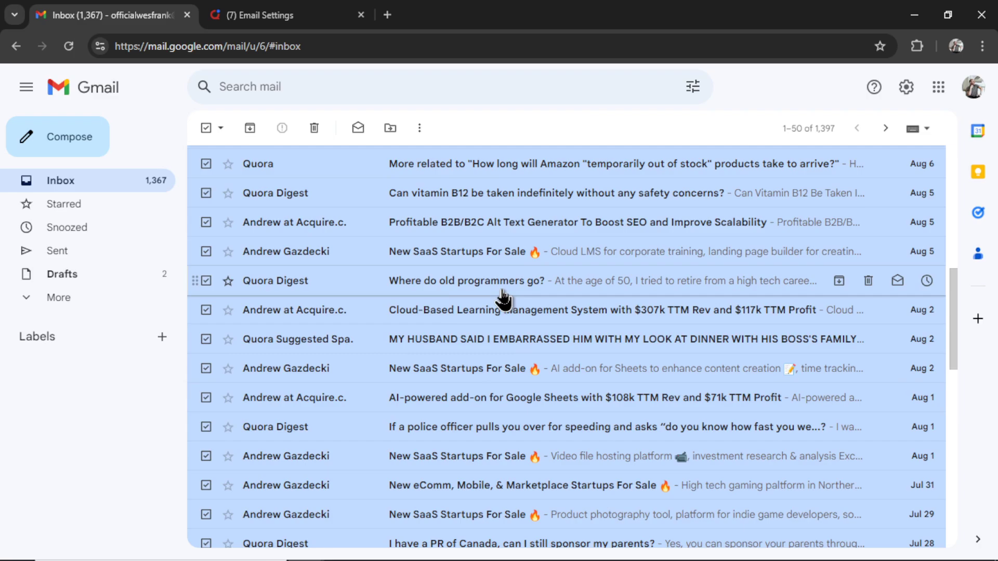
{"action": "scroll", "coordinate": [554, 325], "scroll_direction": "down", "scroll_amount": 4}
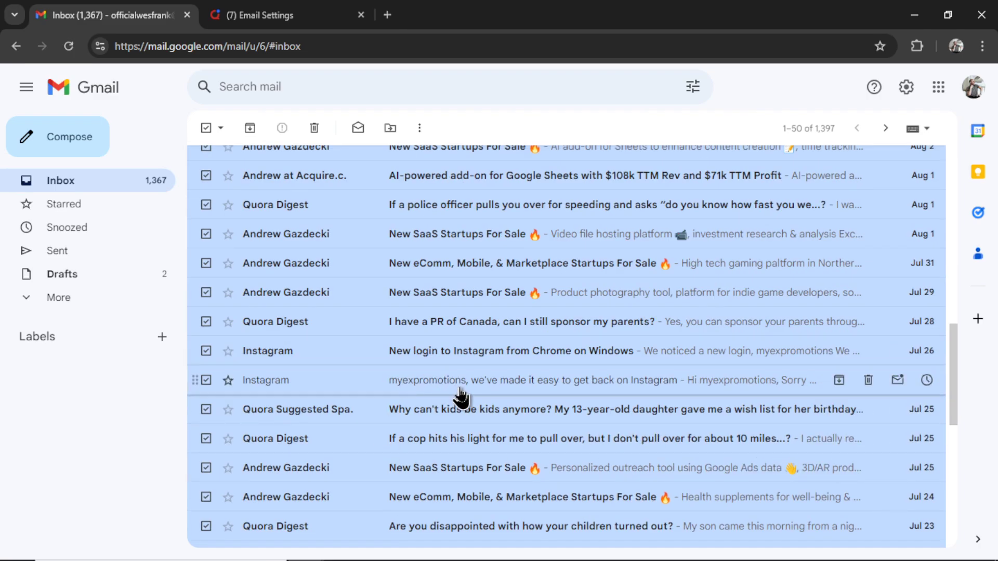
{"action": "scroll", "coordinate": [401, 290], "scroll_direction": "down", "scroll_amount": 2}
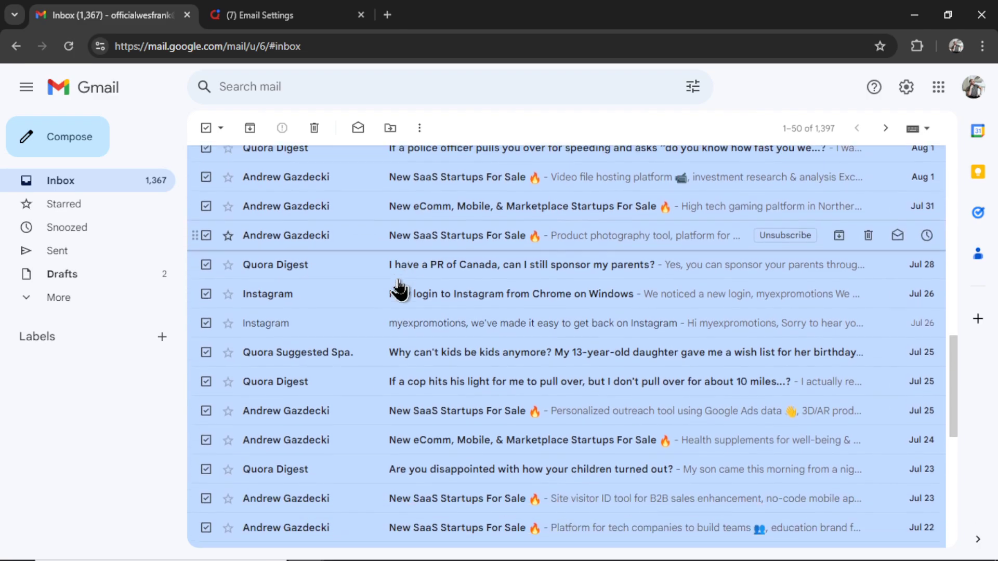
{"action": "scroll", "coordinate": [326, 382], "scroll_direction": "down", "scroll_amount": 2}
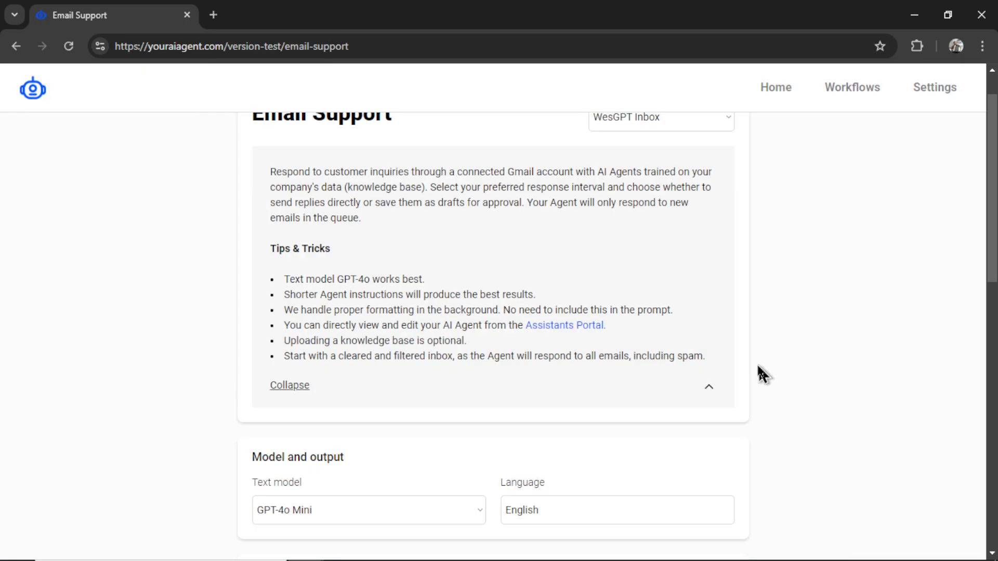
In the Email Support setup in Your AI Agent, read the inbox tip and set the text model to GPT-4o
{"action": "left_click_drag", "start_coordinate": [677, 357], "coordinate": [707, 359]}
{"action": "left_click", "coordinate": [560, 340]}
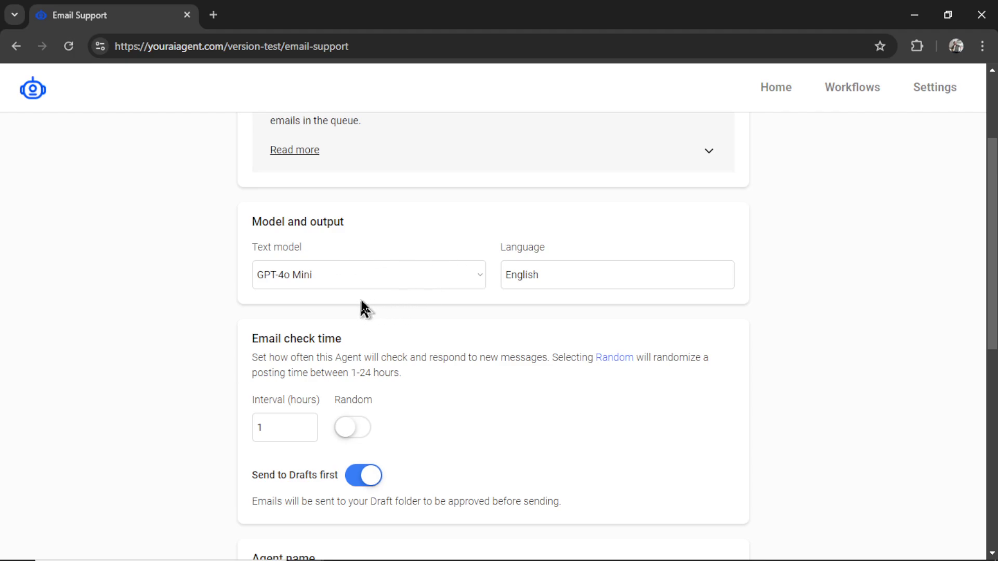
{"action": "left_click", "coordinate": [437, 283]}
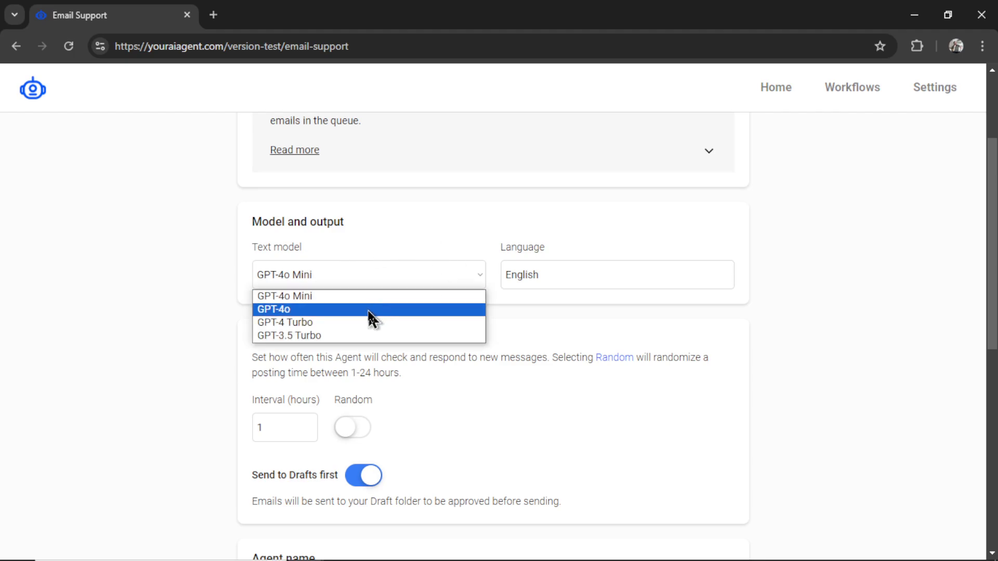
{"action": "left_click", "coordinate": [370, 311]}
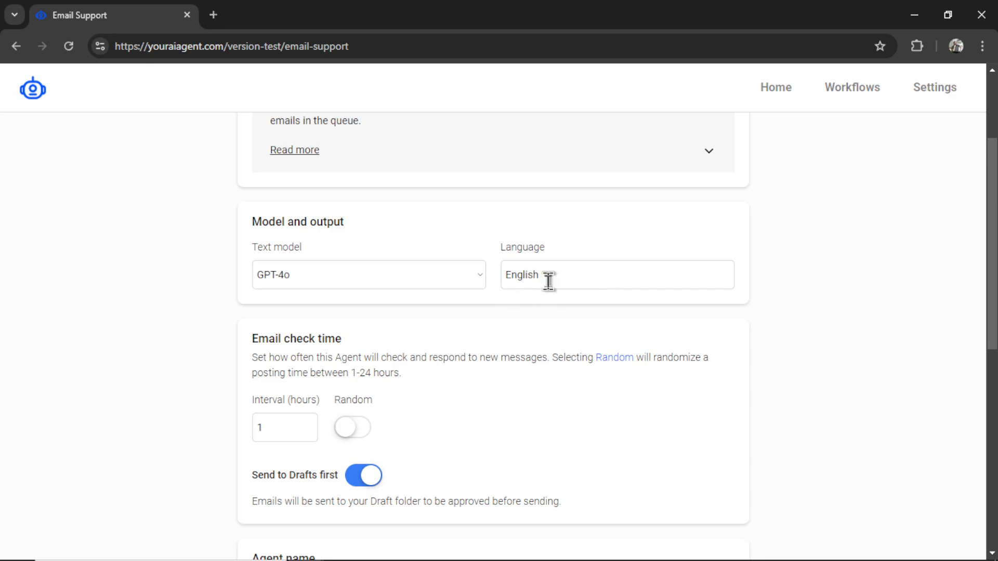
Review the email check interval, switch Send to Drafts first off to read its note, and switch it back on
{"action": "scroll", "coordinate": [465, 332], "scroll_direction": "down", "scroll_amount": 2}
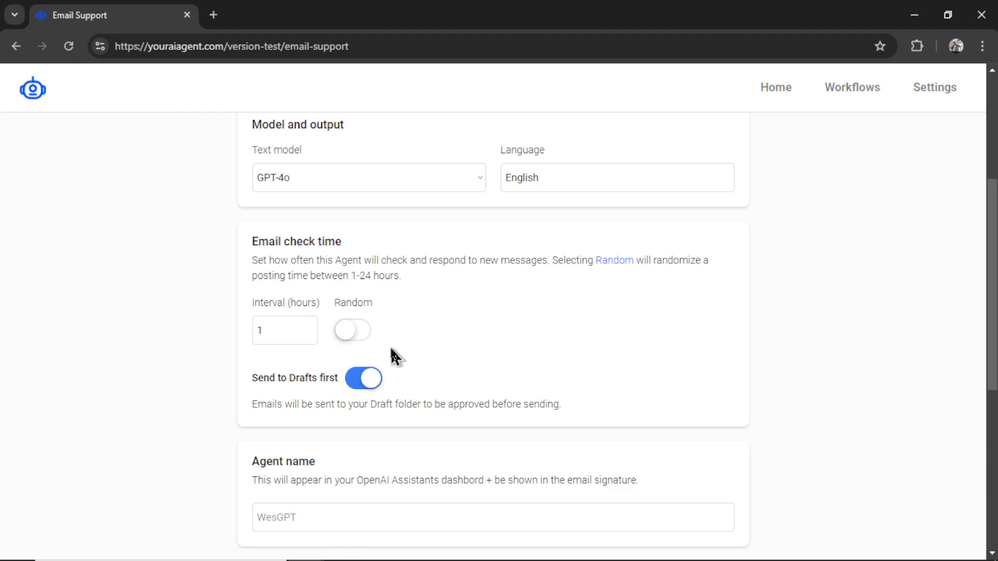
{"action": "left_click", "coordinate": [289, 335]}
{"action": "scroll", "coordinate": [414, 352], "scroll_direction": "down", "scroll_amount": 2}
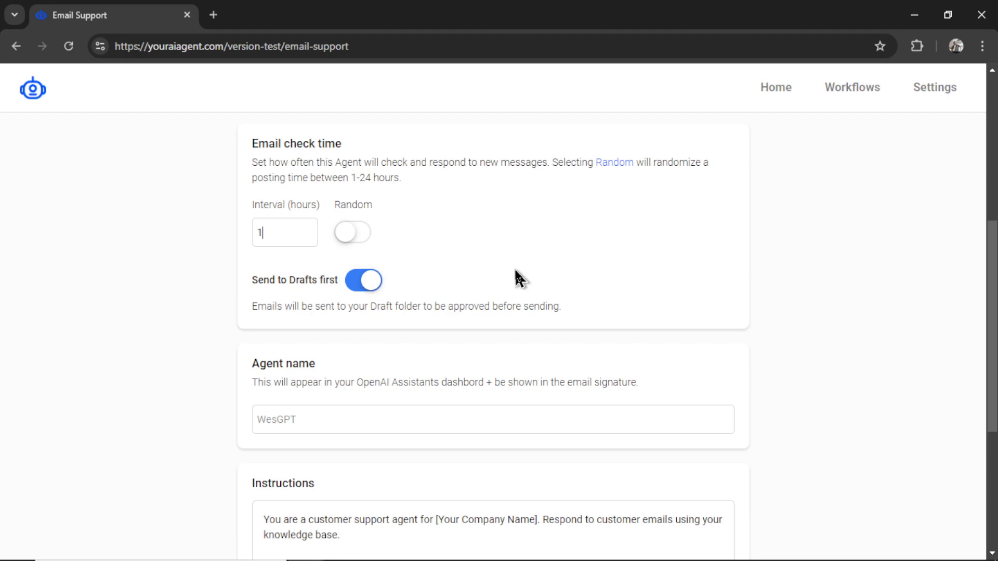
{"action": "left_click", "coordinate": [364, 283]}
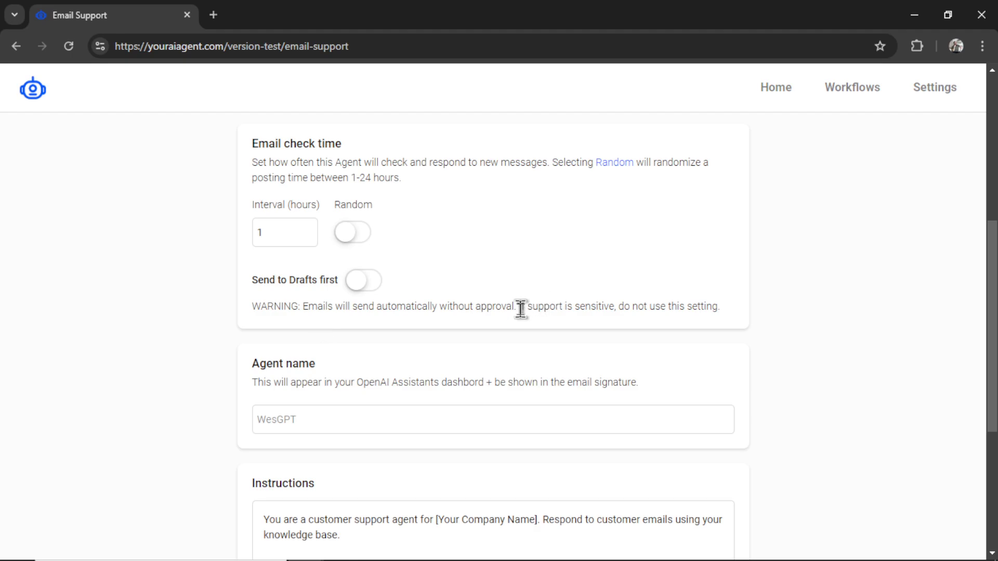
{"action": "left_click_drag", "start_coordinate": [519, 308], "coordinate": [608, 309]}
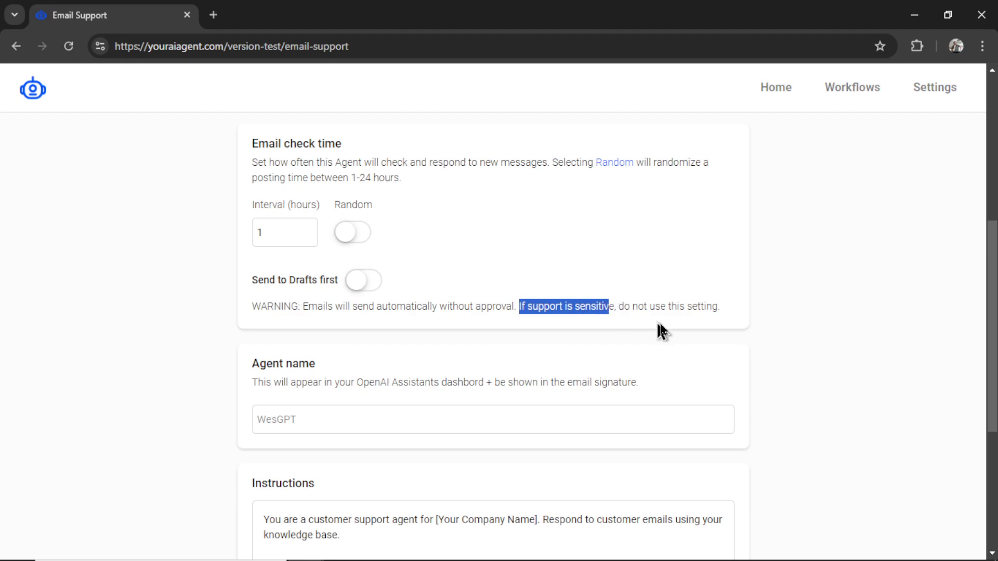
{"action": "left_click", "coordinate": [692, 338]}
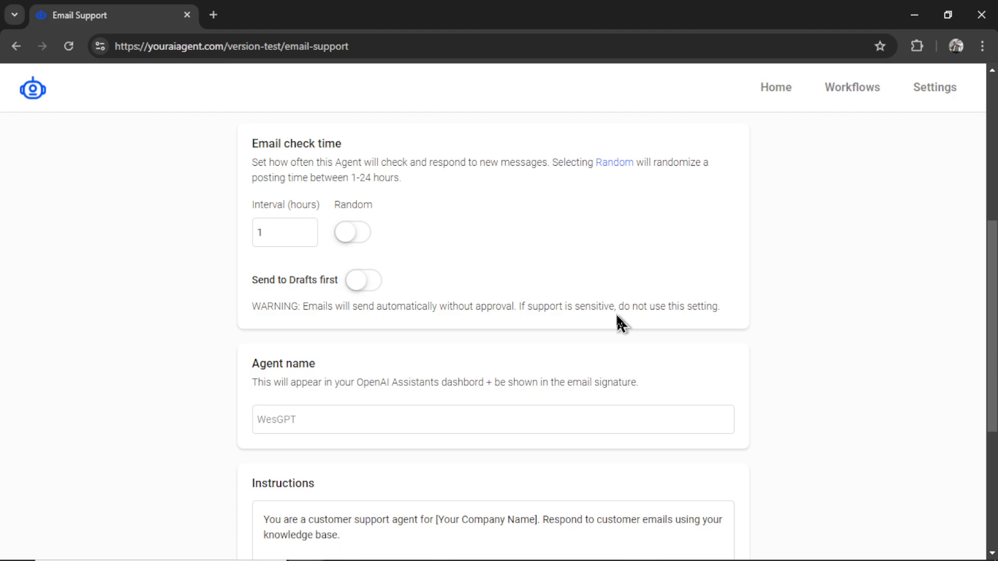
{"action": "left_click", "coordinate": [363, 280]}
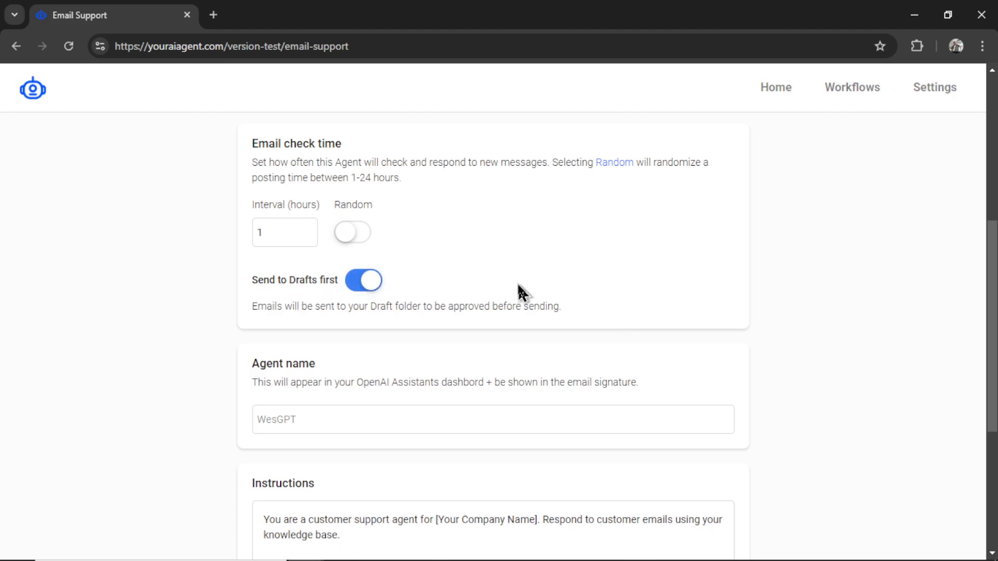
Read where the agent name is used and name the agent WesGPT
{"action": "scroll", "coordinate": [534, 289], "scroll_direction": "down", "scroll_amount": 2}
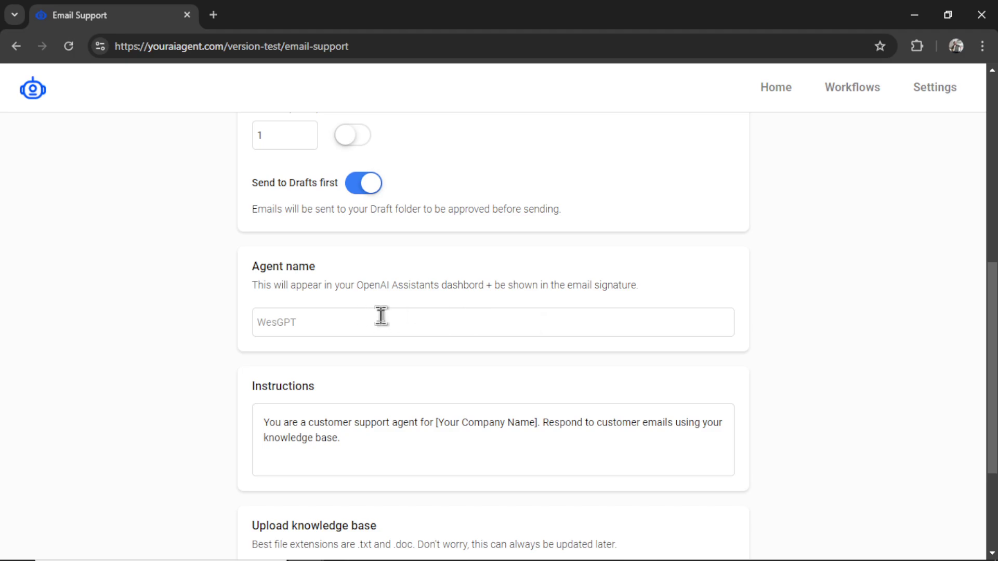
{"action": "left_click_drag", "start_coordinate": [355, 285], "coordinate": [438, 289]}
{"action": "left_click", "coordinate": [640, 286]}
{"action": "left_click_drag", "start_coordinate": [643, 289], "coordinate": [497, 284]}
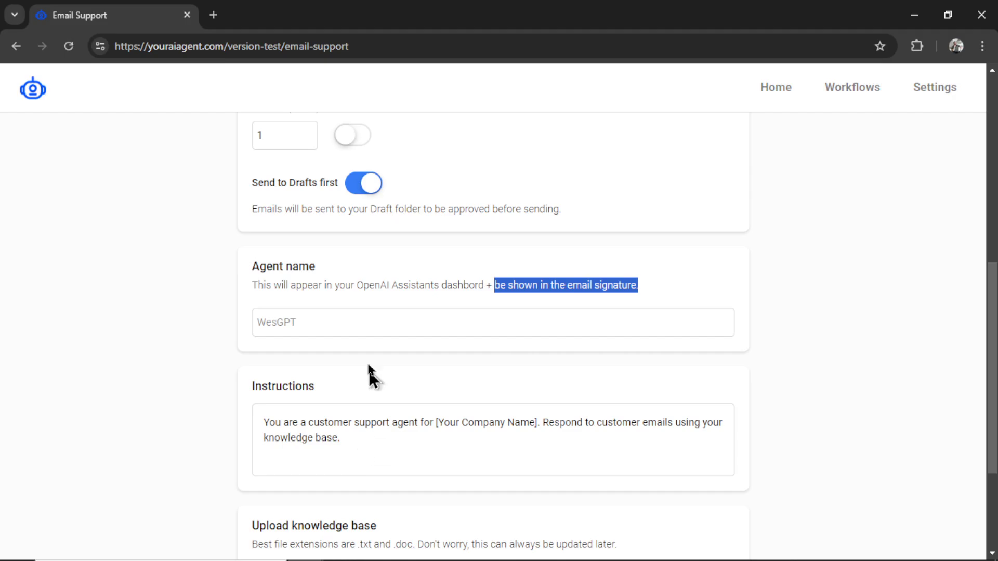
{"action": "left_click", "coordinate": [359, 321]}
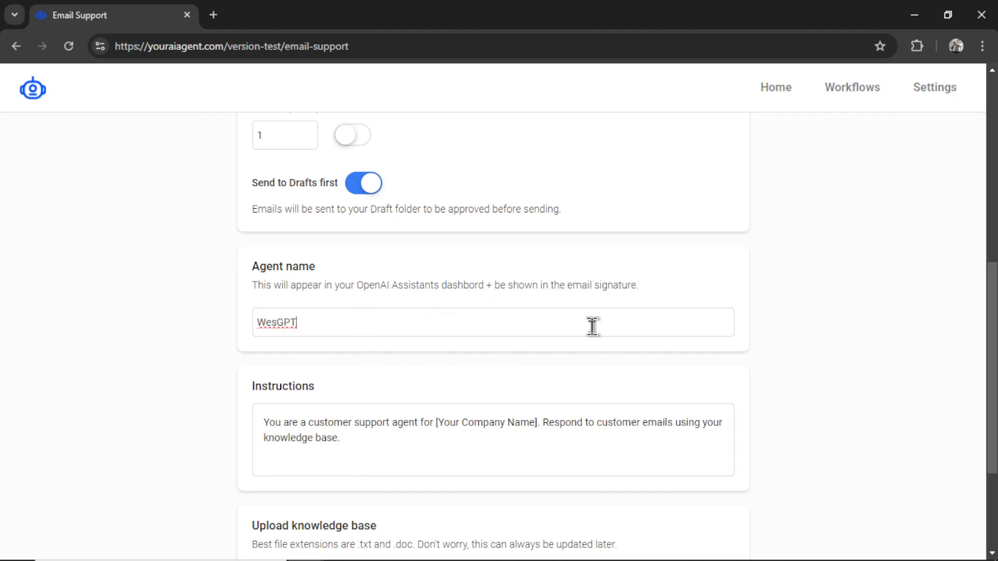
Replace the company name placeholder in the agent instructions with YourAIAgent.com and review the sentence that follows it
{"action": "scroll", "coordinate": [591, 327], "scroll_direction": "down", "scroll_amount": 3}
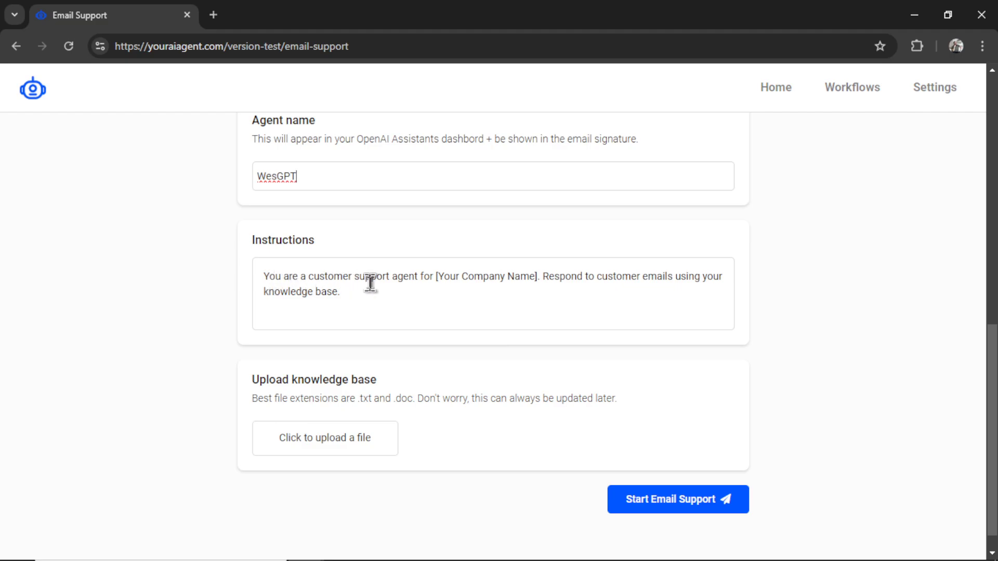
{"action": "left_click", "coordinate": [537, 275]}
{"action": "key", "text": "BackSpace"}
{"action": "key", "text": "BackSpace"}
{"action": "key", "text": "BackSpace"}
{"action": "key", "text": "BackSpace"}
{"action": "key", "text": "BackSpace"}
{"action": "key", "text": "BackSpace"}
{"action": "key", "text": "BackSpace"}
{"action": "key", "text": "BackSpace"}
{"action": "key", "text": "BackSpace"}
{"action": "key", "text": "BackSpace"}
{"action": "key", "text": "BackSpace"}
{"action": "key", "text": "BackSpace"}
{"action": "key", "text": "BackSpace"}
{"action": "key", "text": "BackSpace"}
{"action": "key", "text": "BackSpace"}
{"action": "key", "text": "BackSpace"}
{"action": "key", "text": "BackSpace"}
{"action": "key", "text": "BackSpace"}
{"action": "key", "text": "BackSpace"}
{"action": "type", "text": "YourAIAgent.com"}
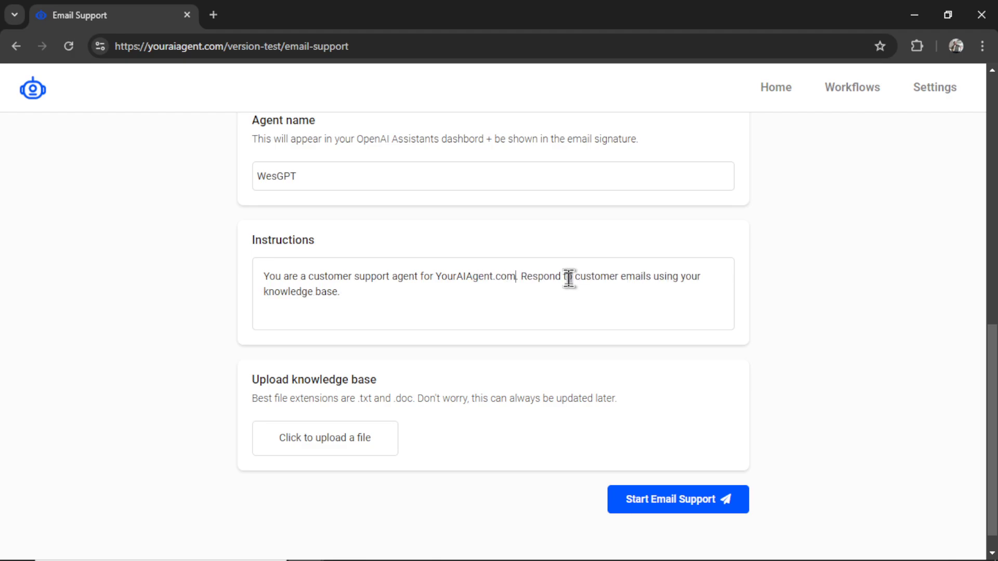
{"action": "left_click_drag", "start_coordinate": [520, 276], "coordinate": [702, 281]}
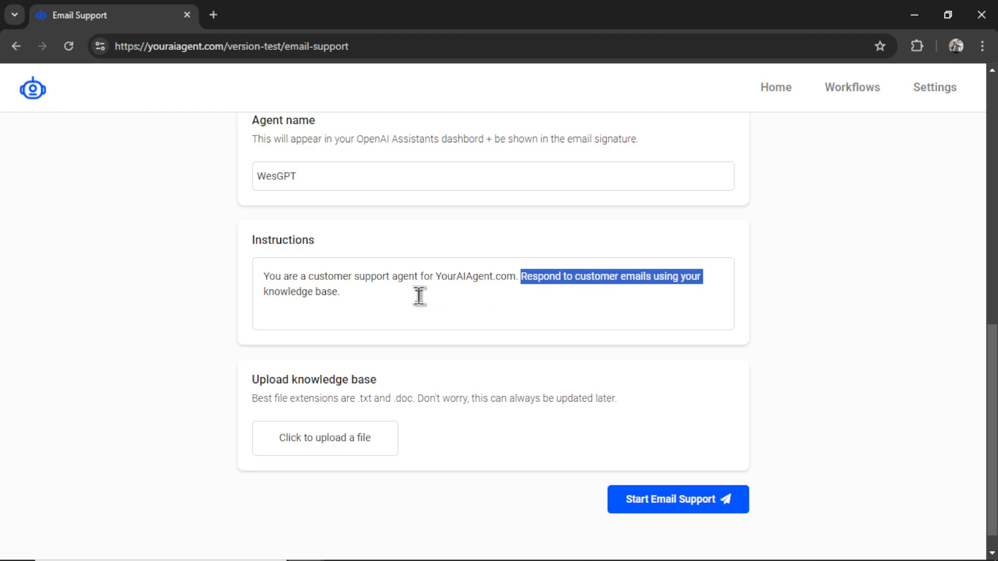
Upload Email Responses.txt from Downloads as the knowledge base and start the email support agent
{"action": "scroll", "coordinate": [430, 298], "scroll_direction": "down", "scroll_amount": 1}
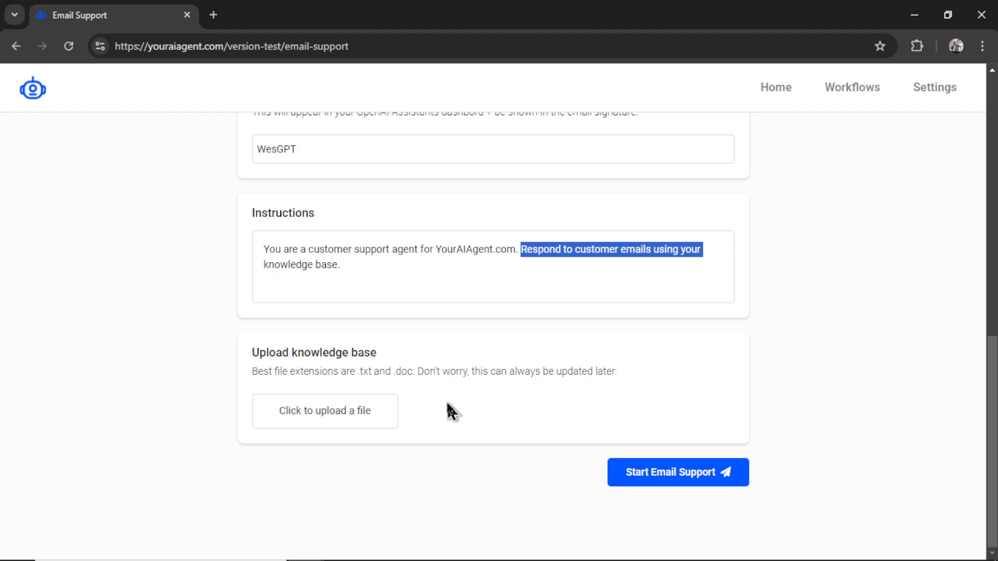
{"action": "left_click", "coordinate": [340, 414]}
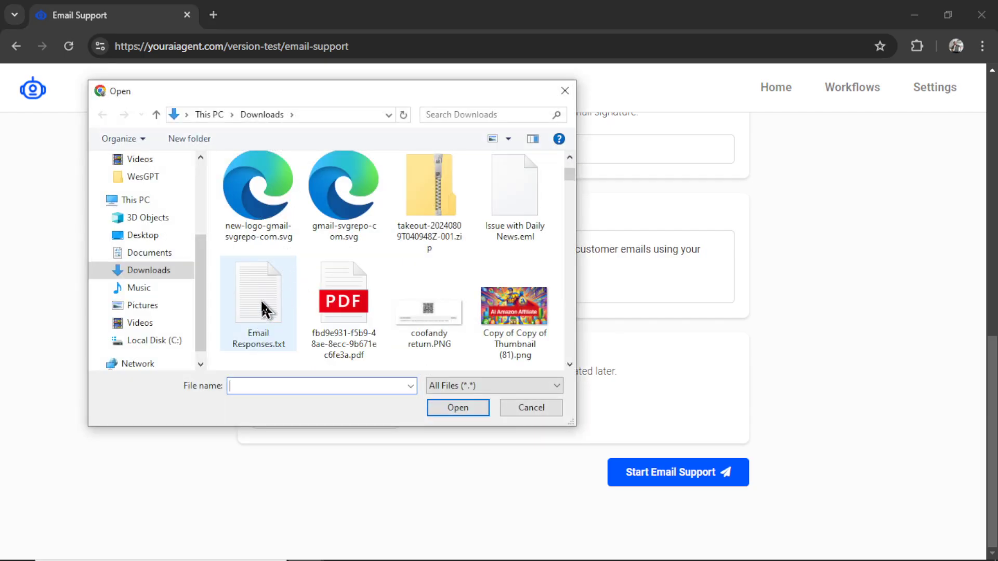
{"action": "left_click", "coordinate": [266, 315]}
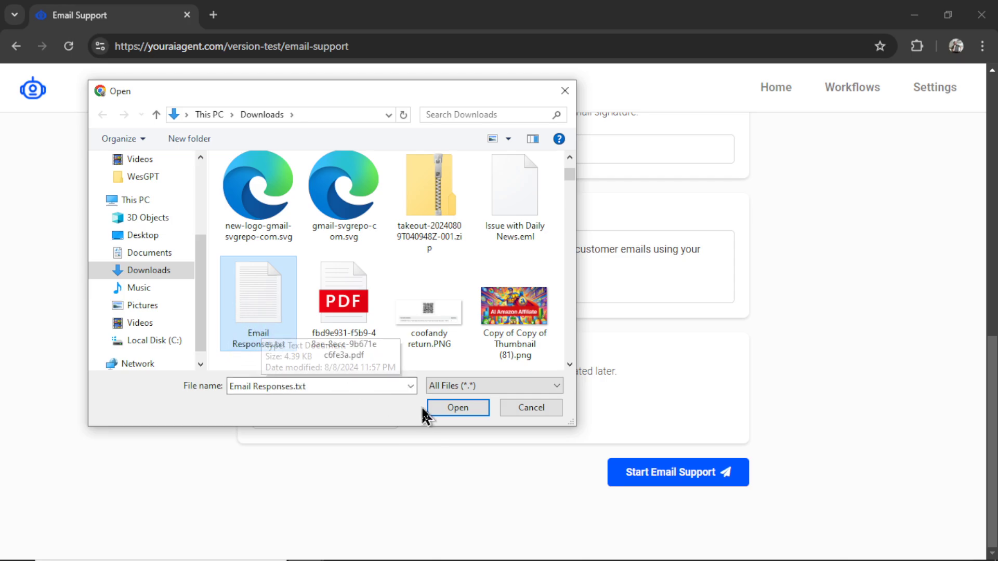
{"action": "left_click", "coordinate": [469, 412]}
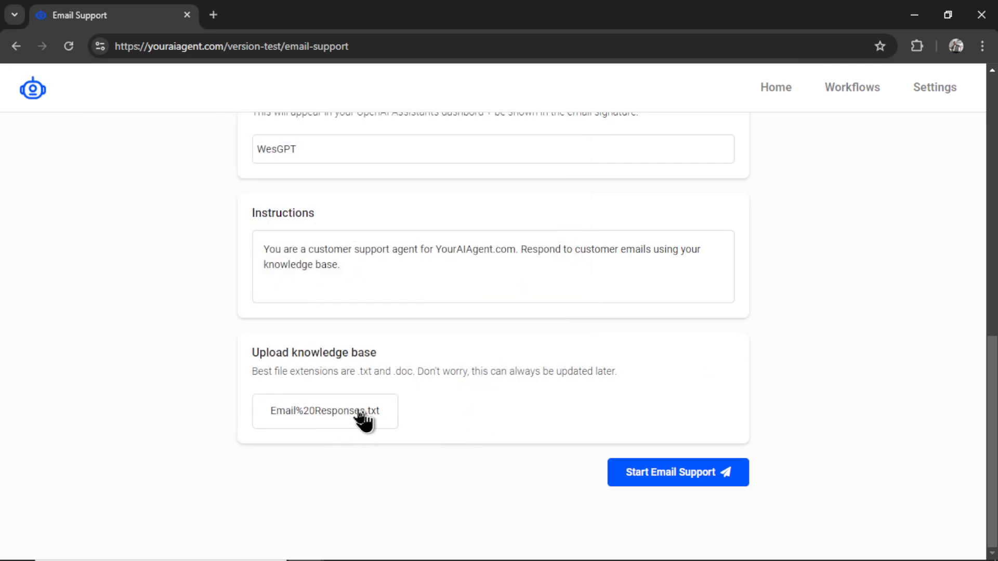
{"action": "left_click", "coordinate": [717, 483]}
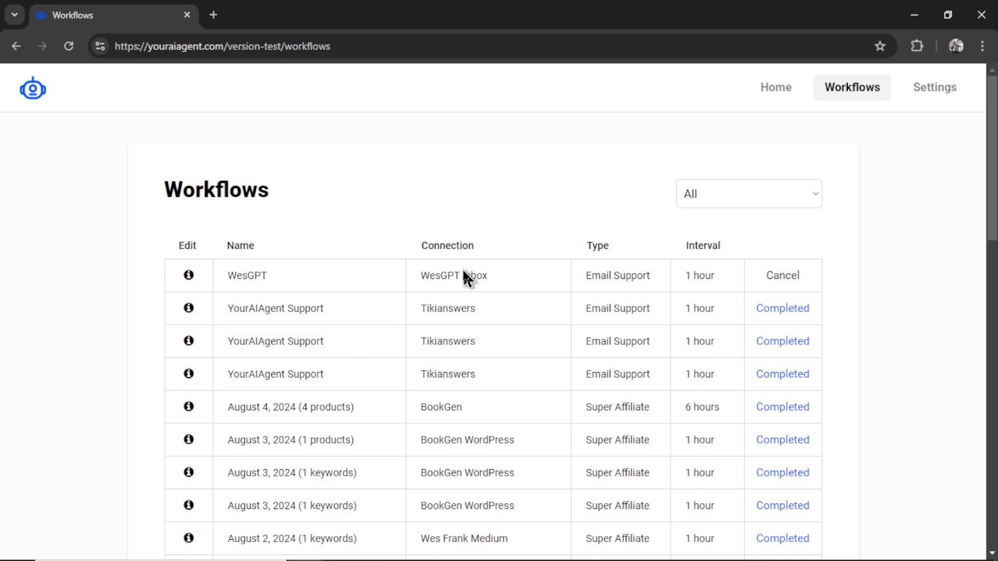
Examine the WesGPT workflow's connection, type and interval in the workflow list, and open its settings
{"action": "left_click_drag", "start_coordinate": [508, 285], "coordinate": [420, 284]}
{"action": "left_click_drag", "start_coordinate": [583, 277], "coordinate": [657, 281]}
{"action": "left_click_drag", "start_coordinate": [722, 285], "coordinate": [684, 276]}
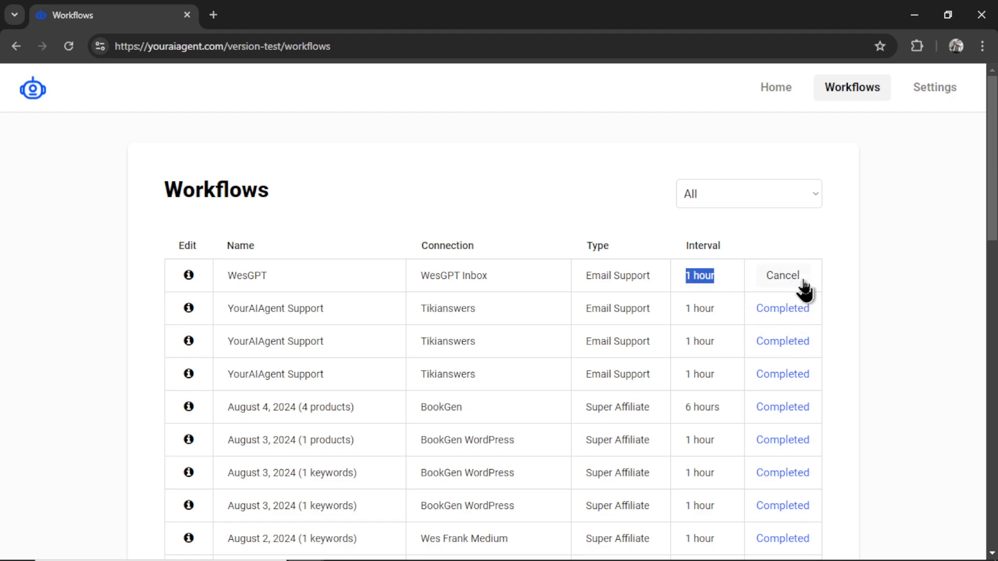
{"action": "left_click", "coordinate": [414, 345]}
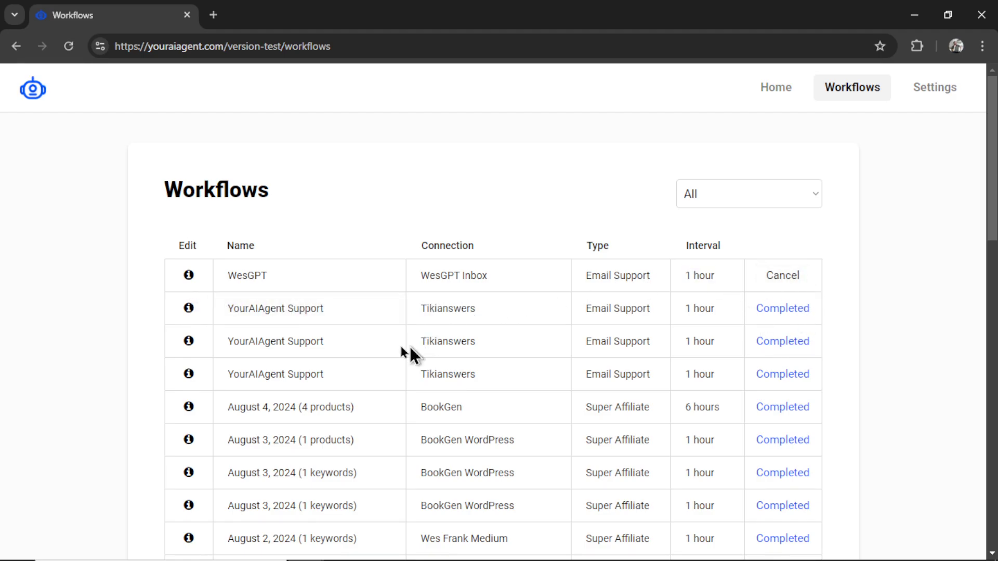
{"action": "left_click", "coordinate": [188, 275]}
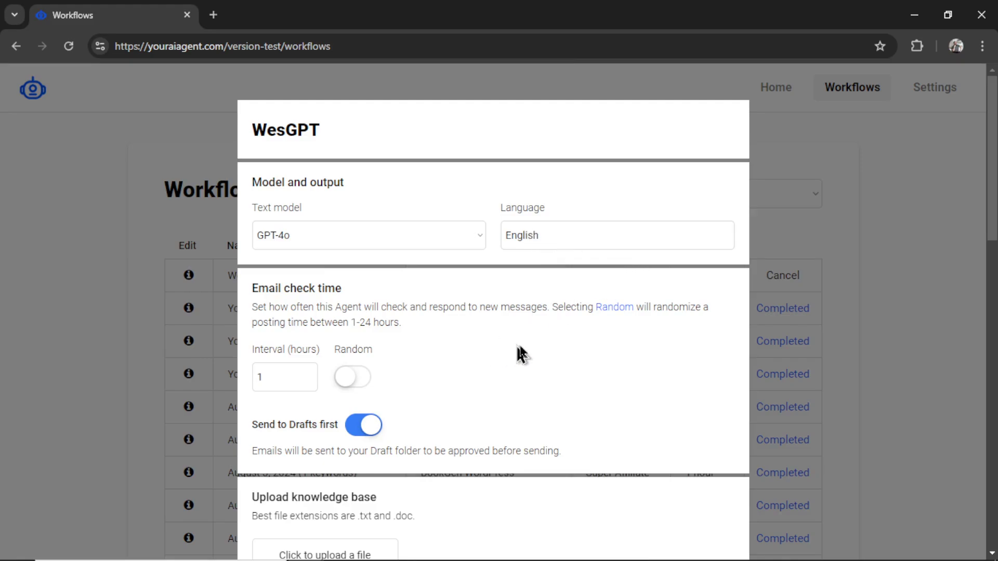
Review the WesGPT workflow settings and inspect the files in the WesGPT assistant's vector store in the OpenAI Assistants Playground
{"action": "scroll", "coordinate": [561, 365], "scroll_direction": "down", "scroll_amount": 4}
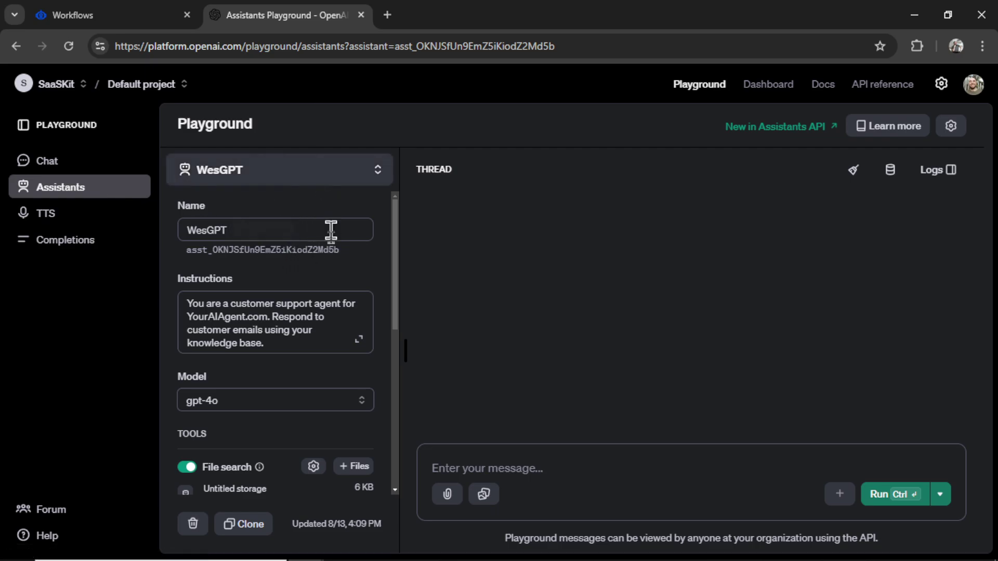
{"action": "scroll", "coordinate": [323, 294], "scroll_direction": "down", "scroll_amount": 3}
{"action": "left_click", "coordinate": [292, 355]}
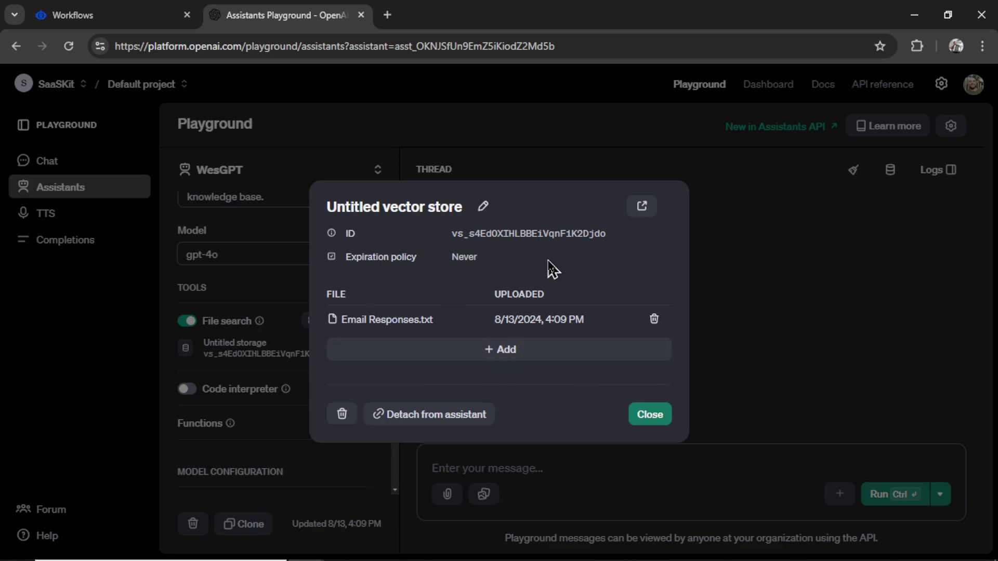
{"action": "left_click", "coordinate": [123, 10]}
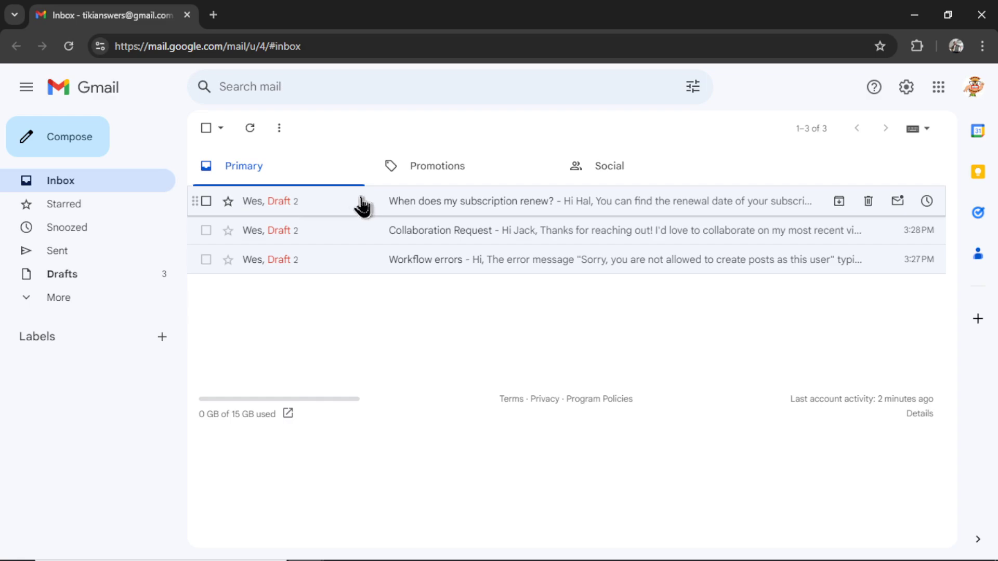
In Gmail, read the drafted reply to "When does my subscription renew?" and mark the conversation as unread
{"action": "left_click", "coordinate": [347, 207]}
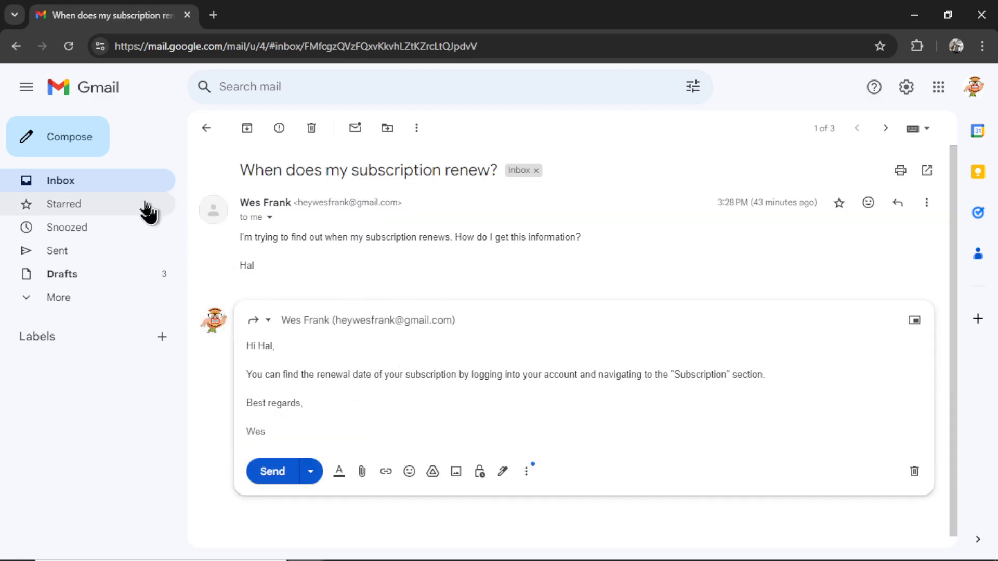
{"action": "left_click", "coordinate": [111, 184]}
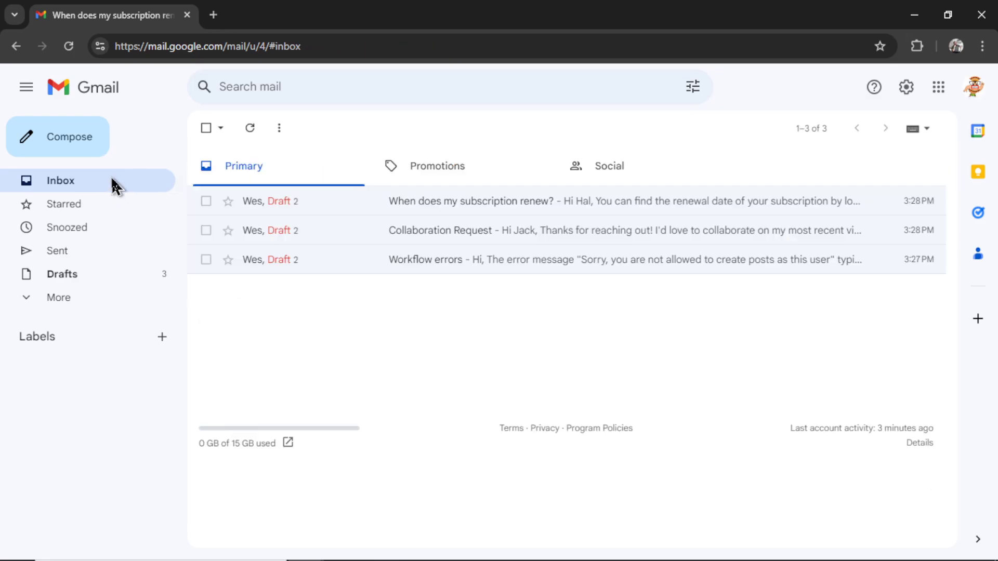
{"action": "right_click", "coordinate": [334, 210]}
{"action": "left_click", "coordinate": [439, 320]}
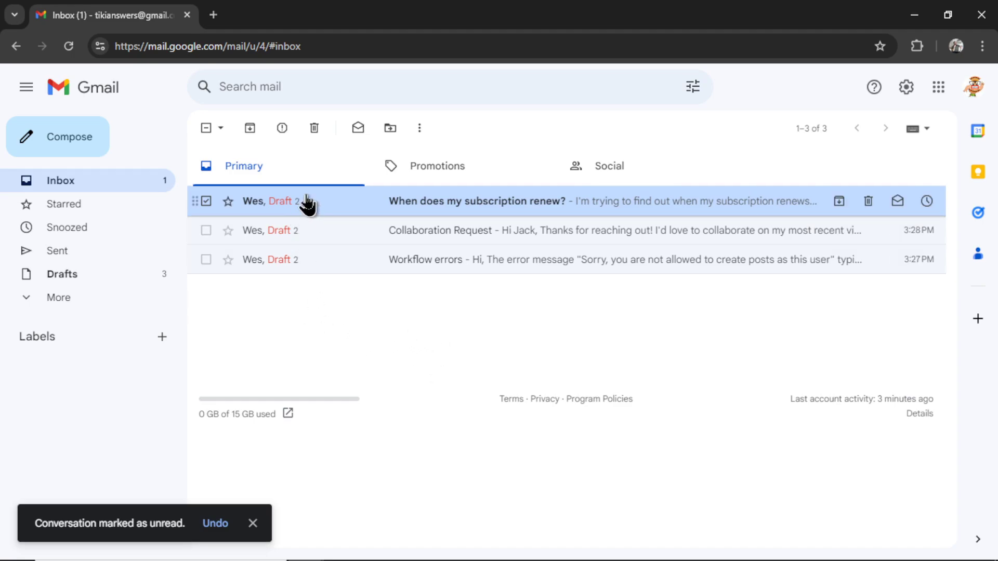
Reopen the subscription renewal email, and read the agent's saved draft reply to the "Workflow errors" email
{"action": "left_click", "coordinate": [336, 212]}
{"action": "left_click", "coordinate": [83, 275]}
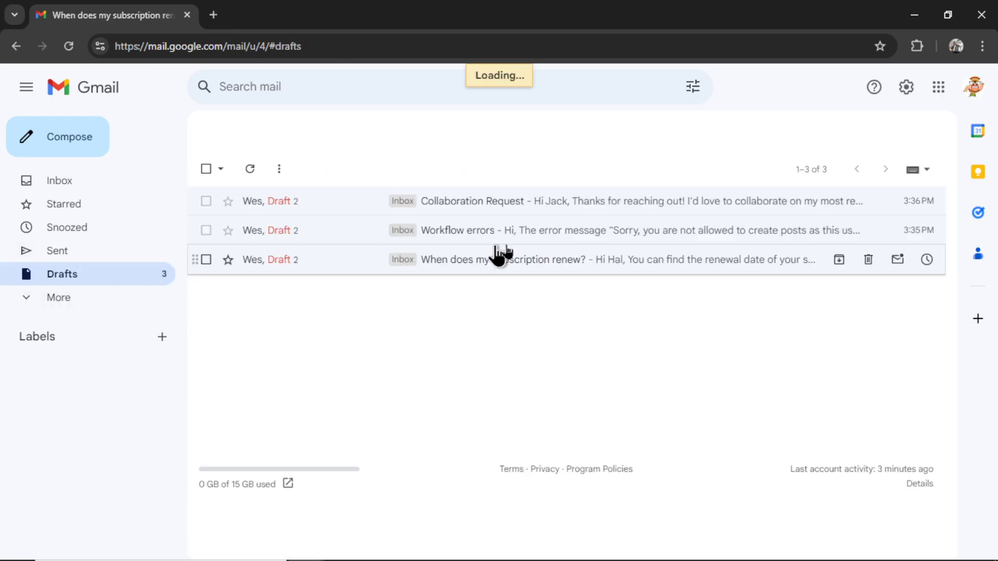
{"action": "left_click", "coordinate": [345, 240]}
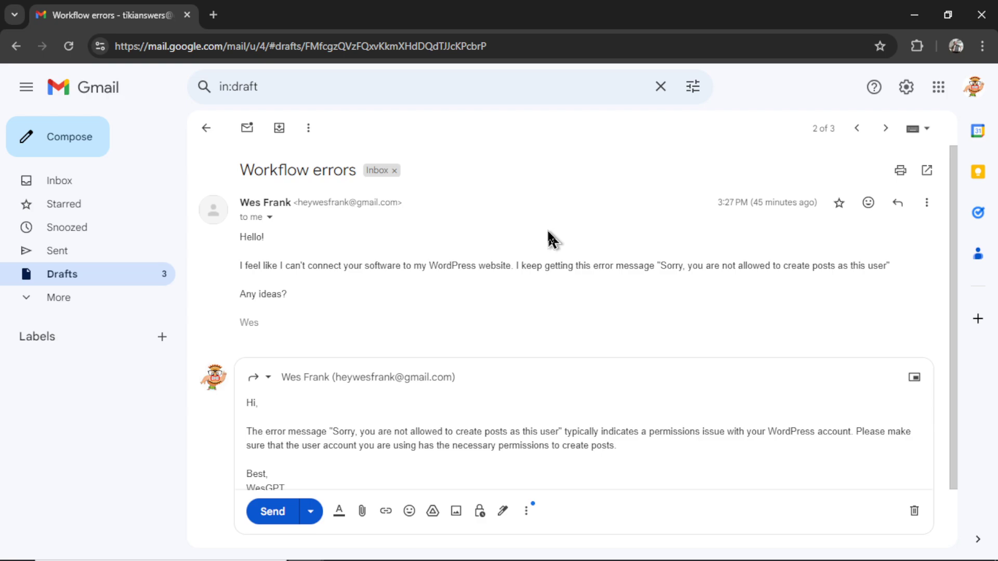
{"action": "scroll", "coordinate": [540, 322], "scroll_direction": "down", "scroll_amount": 2}
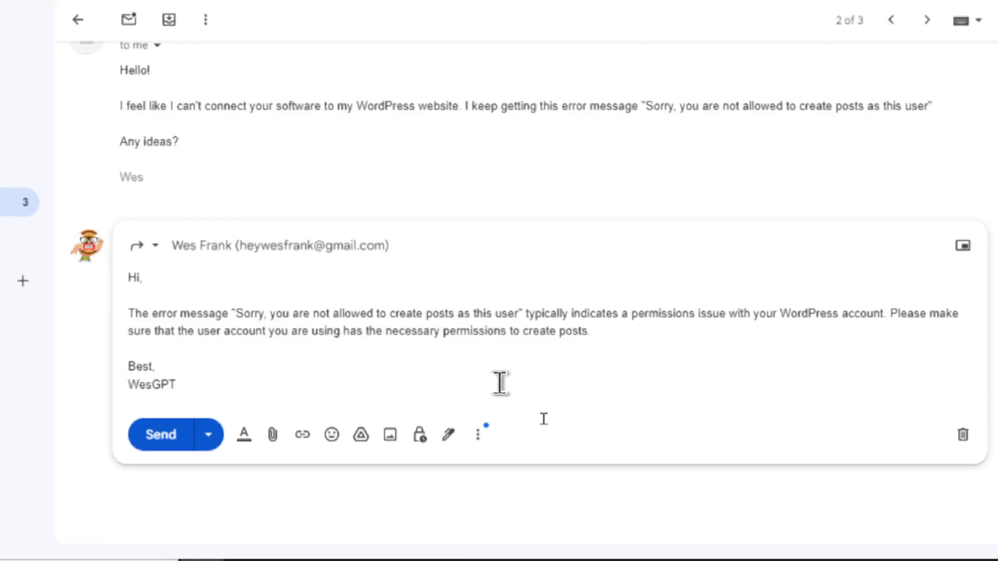
Add the paragraph "The User must have the Editor role enabled." above the sign-off of the Workflow errors reply and send it
{"action": "left_click", "coordinate": [644, 328]}
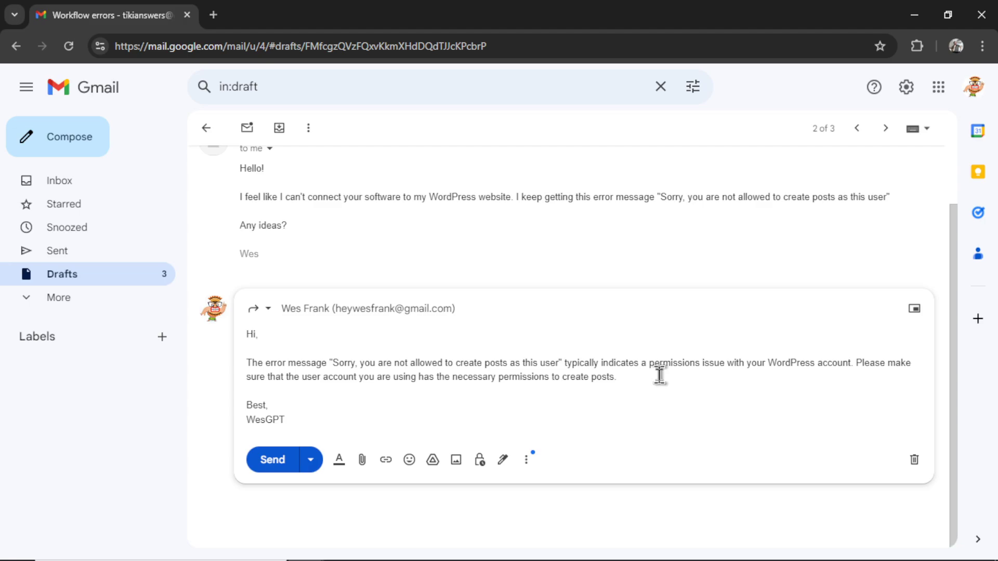
{"action": "key", "text": "Return"}
{"action": "key", "text": "Return"}
{"action": "type", "text": "The "}
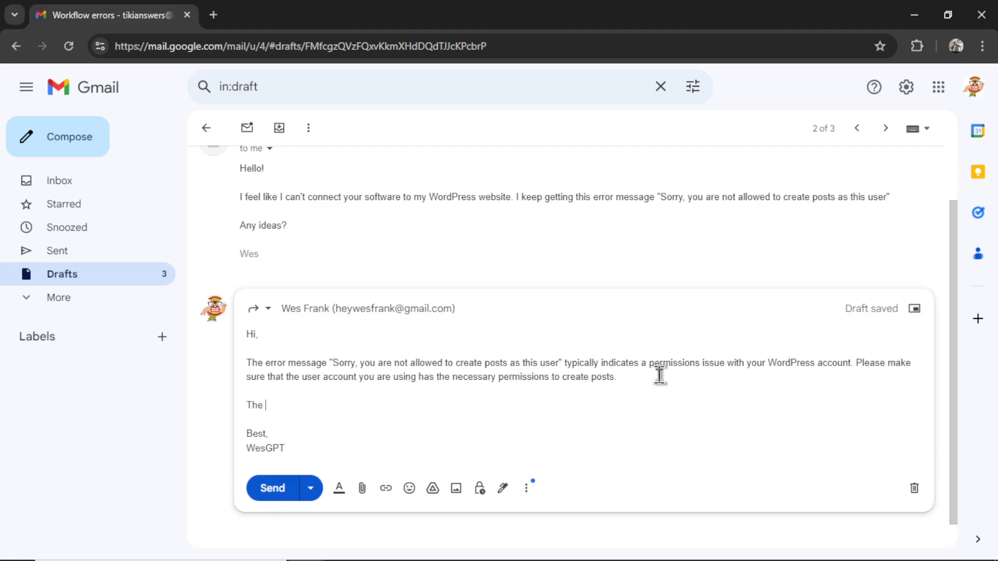
{"action": "type", "text": "User must have "}
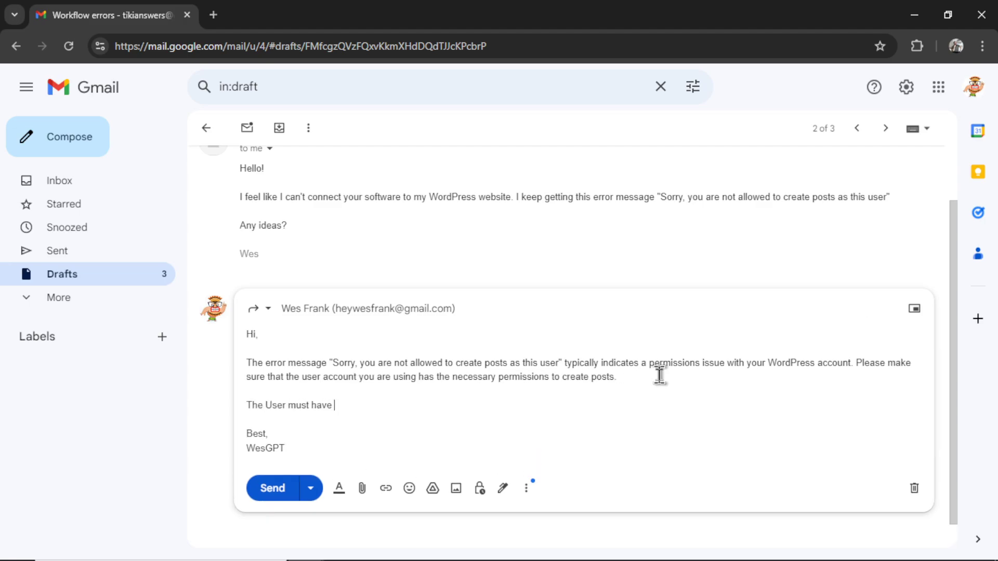
{"action": "type", "text": "the Editor role enabled."}
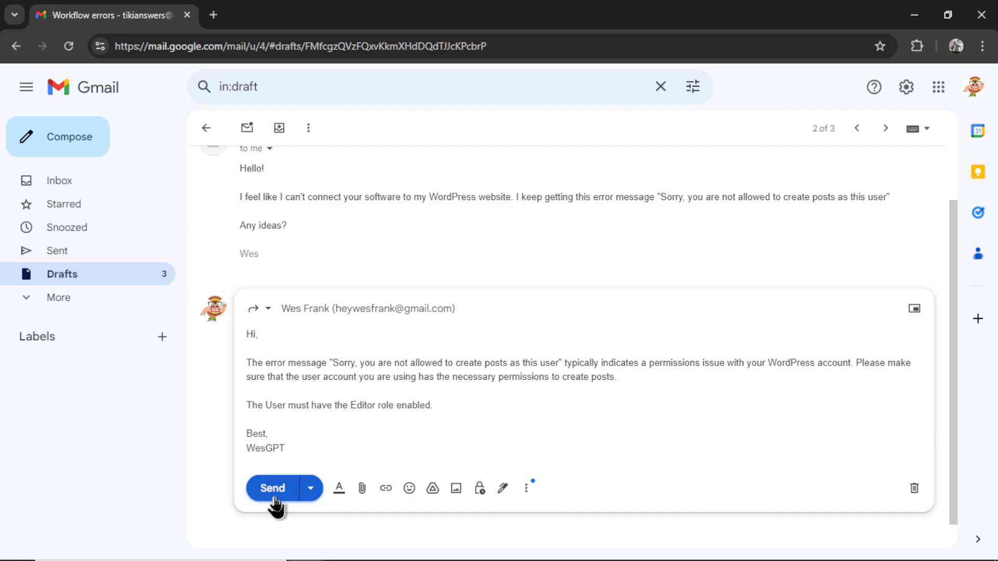
{"action": "left_click", "coordinate": [274, 492]}
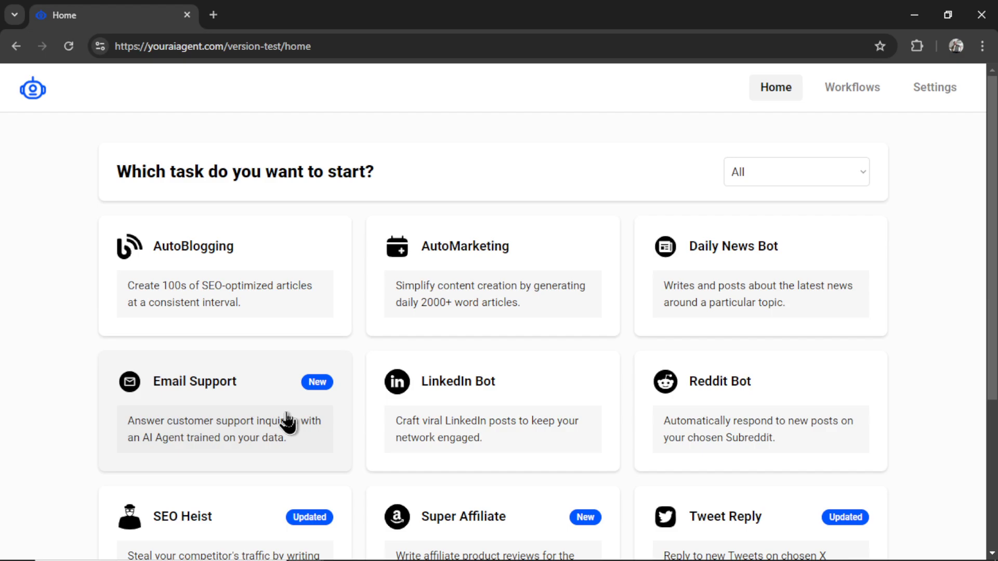
Switch to Your AI Agent and open the Email Support task
{"action": "left_click", "coordinate": [287, 422]}
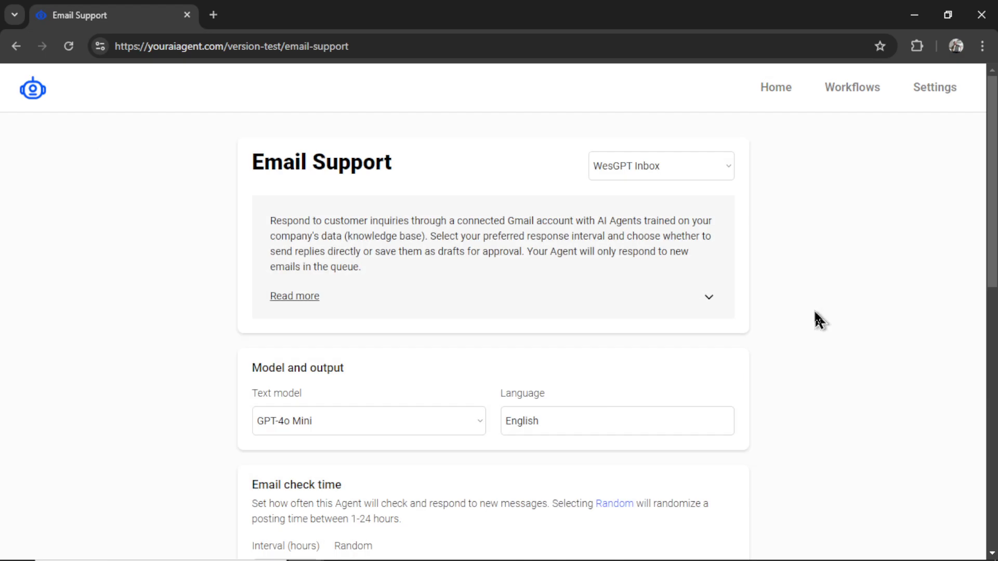